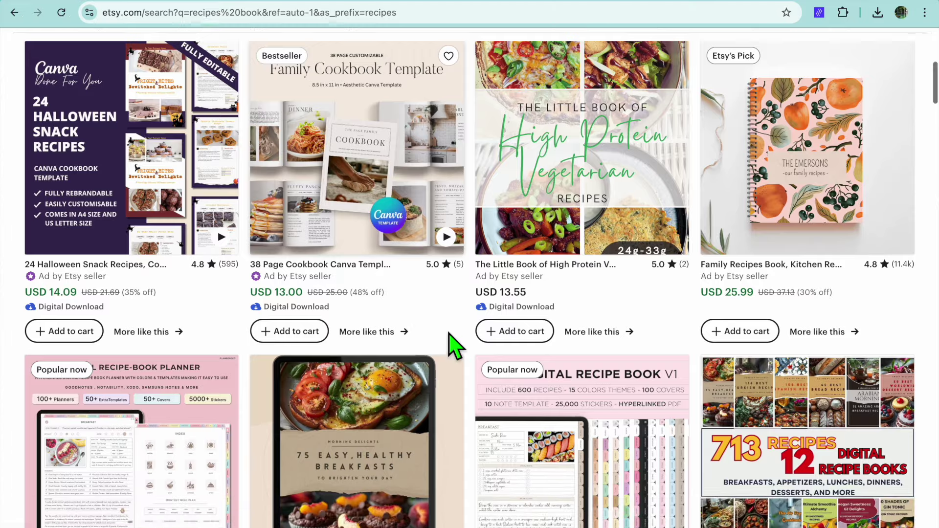
Browse the Etsy recipe book results and examine the 75 Best Breakfast Recipes Digital Cookbook listing, including its item details and buyer reviews
scroll(452, 342, up, 3)
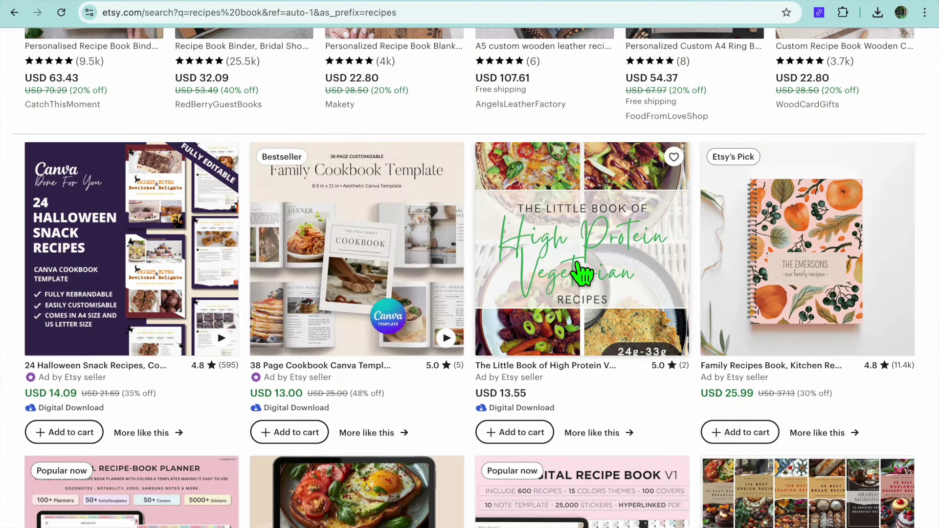
scroll(620, 277, down, 1)
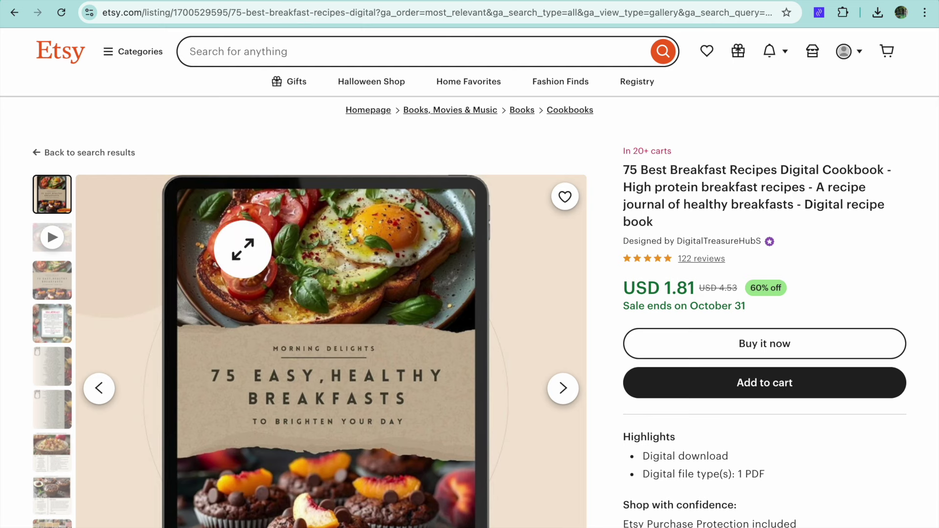
scroll(243, 249, down, 1)
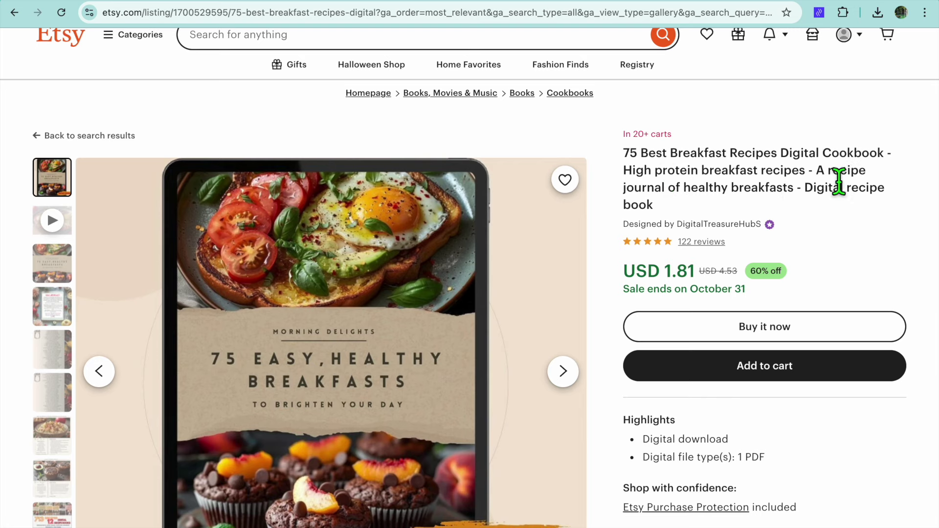
scroll(585, 209, down, 5)
scroll(585, 209, up, 5)
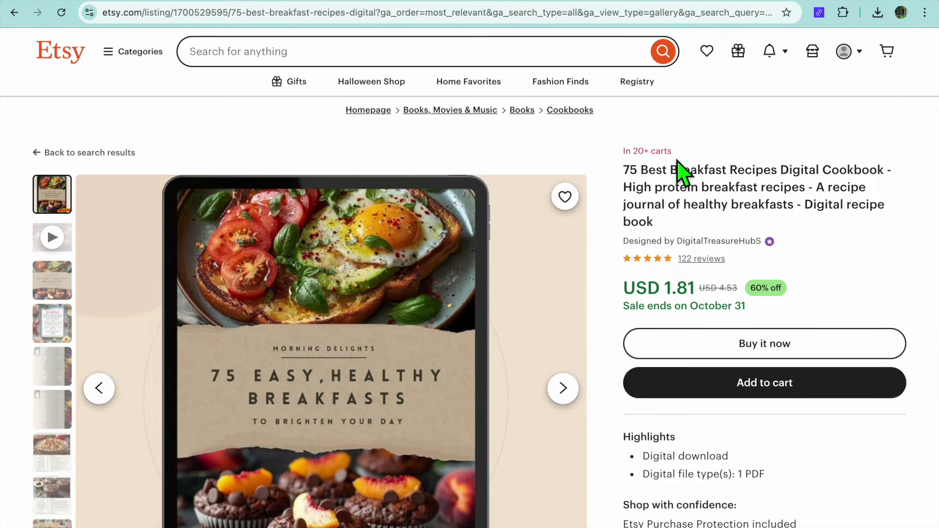
scroll(643, 204, down, 5)
scroll(645, 208, down, 12)
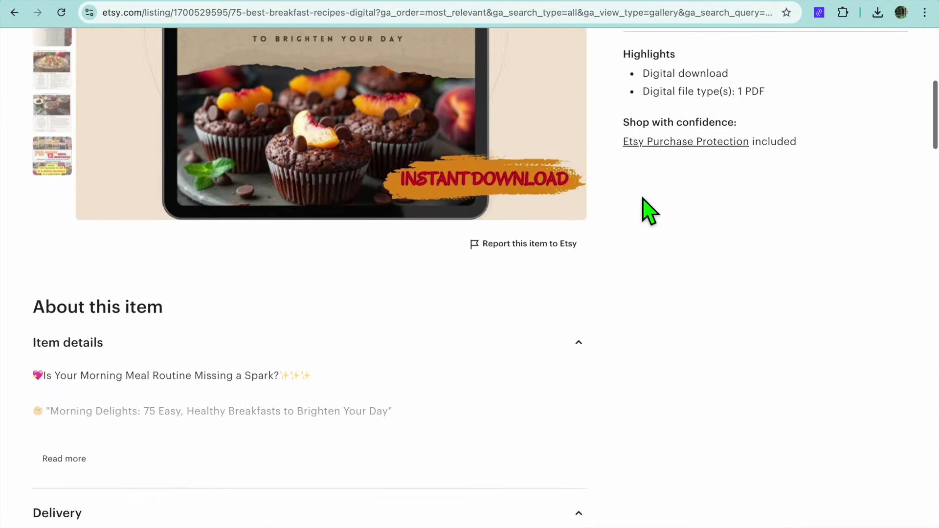
scroll(648, 207, down, 2)
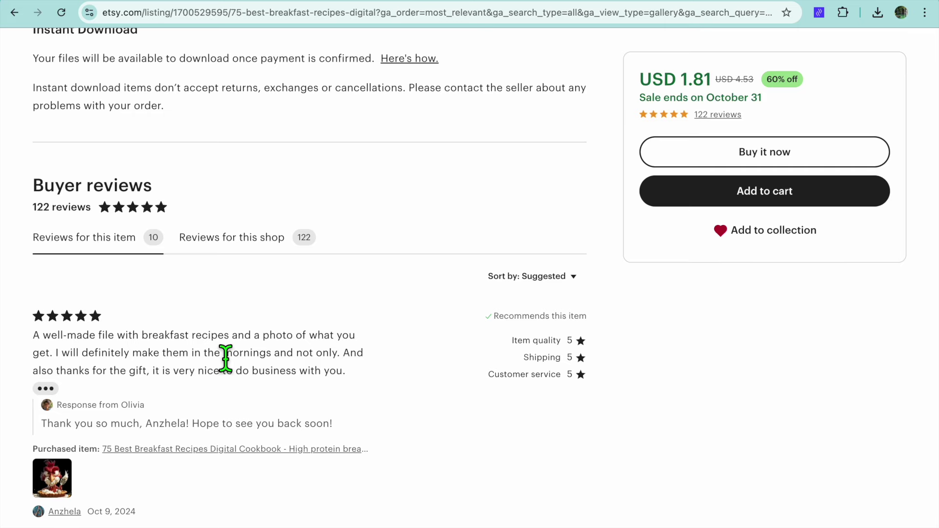
scroll(225, 359, up, 10)
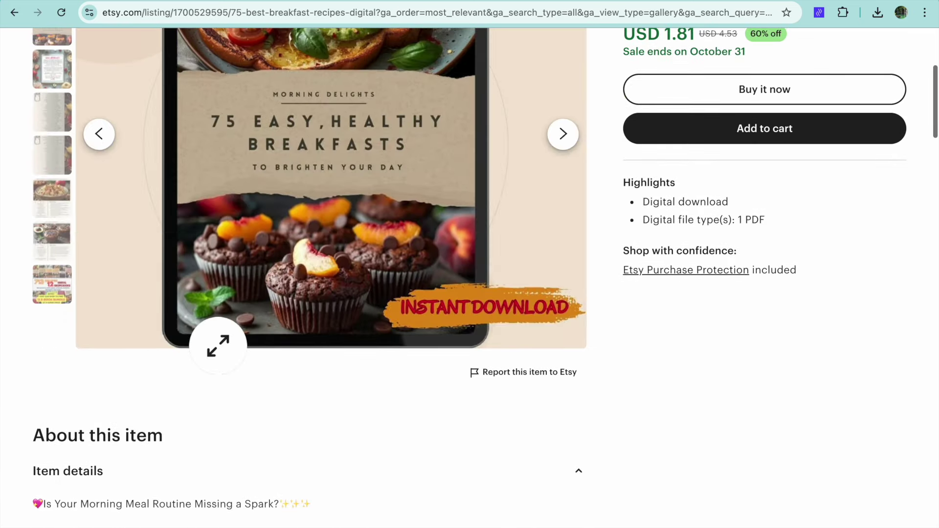
scroll(329, 199, up, 5)
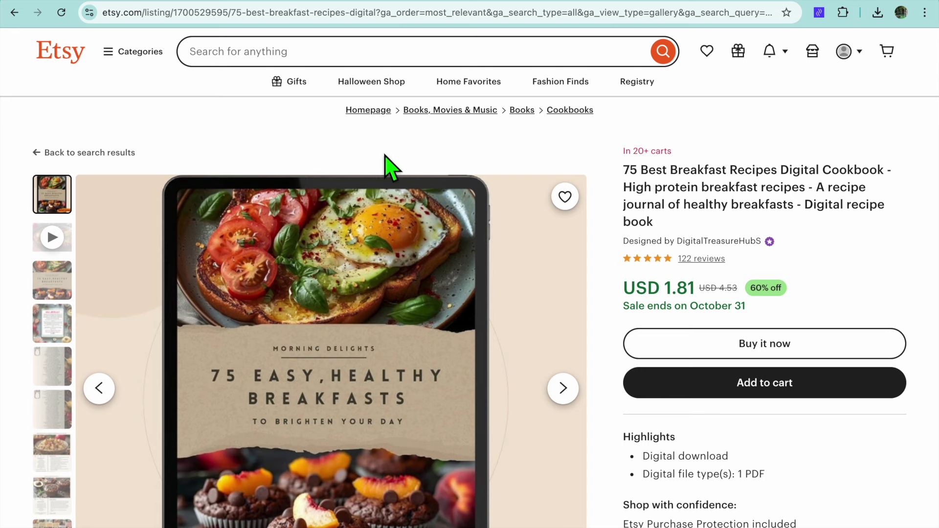
Go to the Canva website at canva.com
click(413, 12)
text(canva.com)
key(Return)
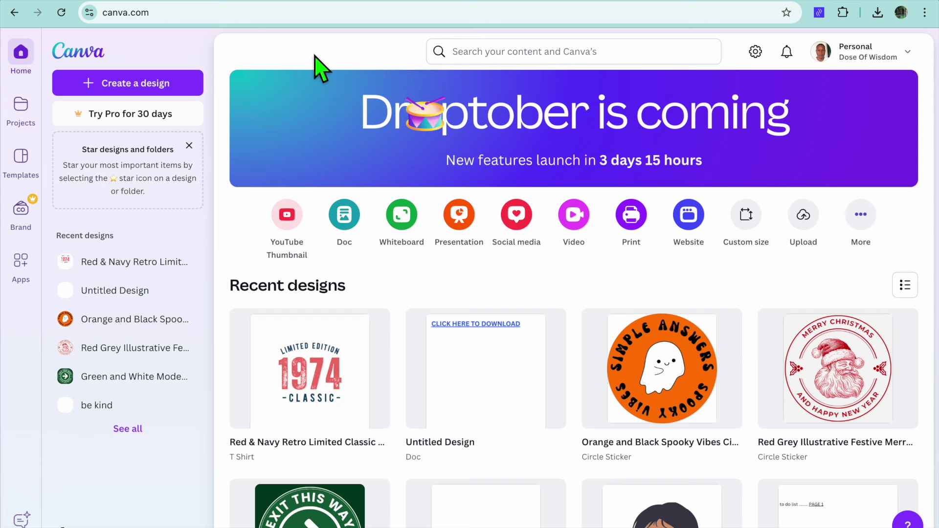
Search Canva for RECIPE BOOK and browse the full set of matching Canva templates
click(455, 61)
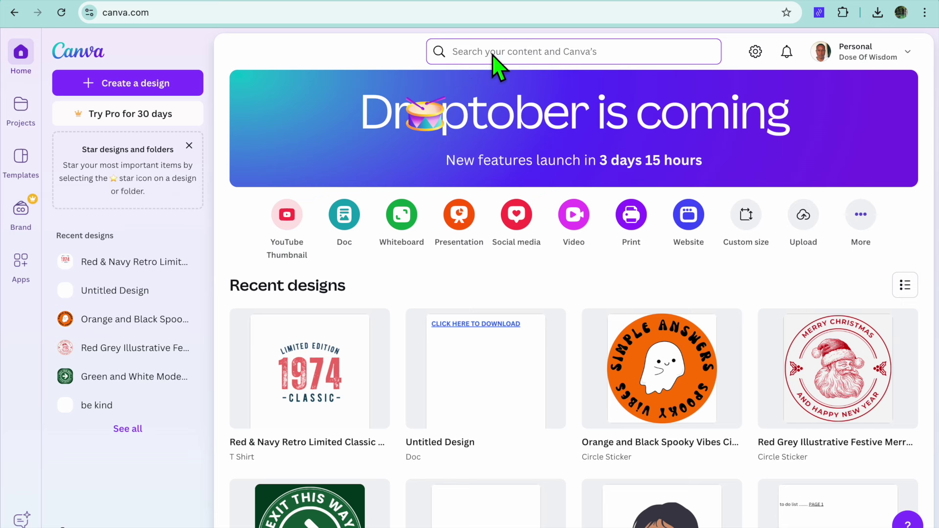
text(REC)
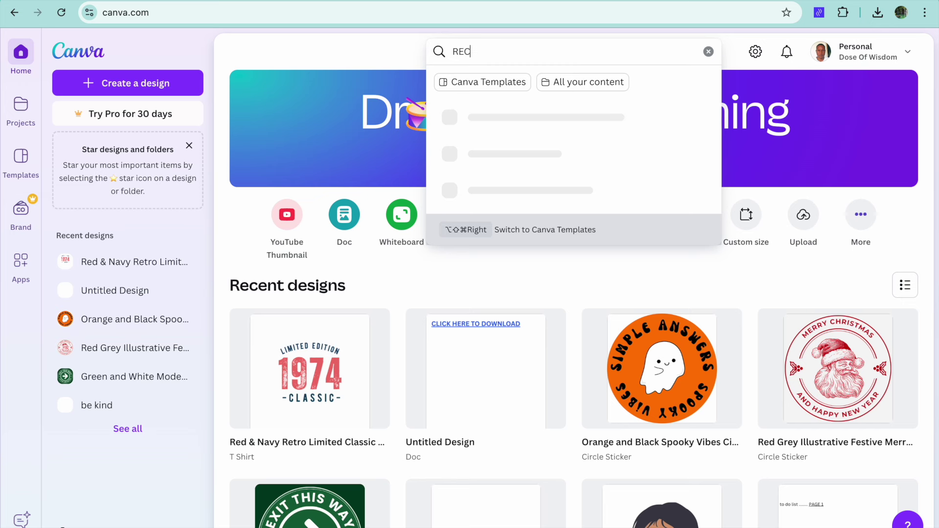
text(IPE)
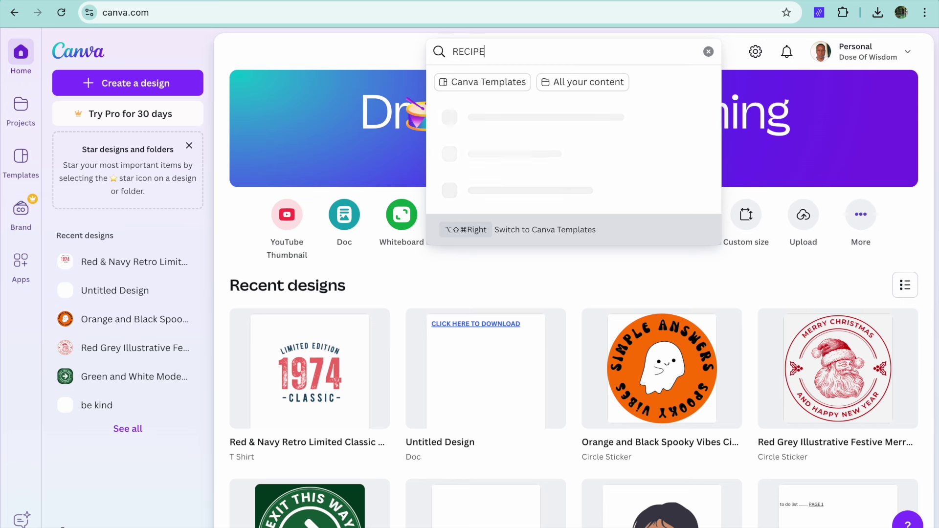
text( BOOK)
key(Return)
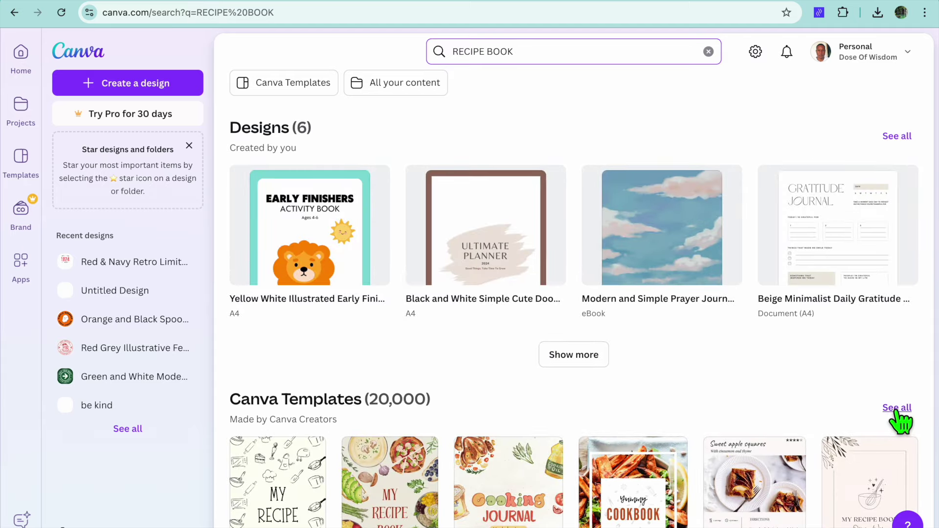
click(897, 409)
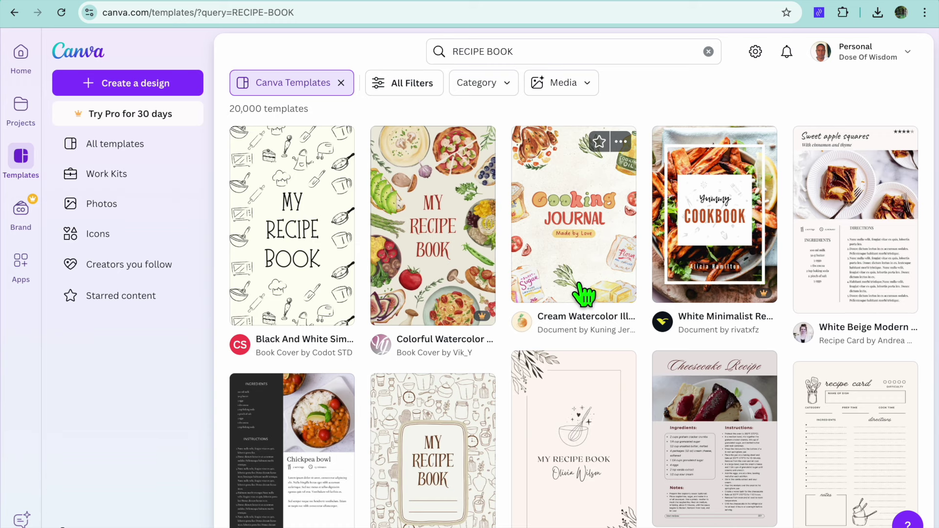
scroll(584, 293, down, 5)
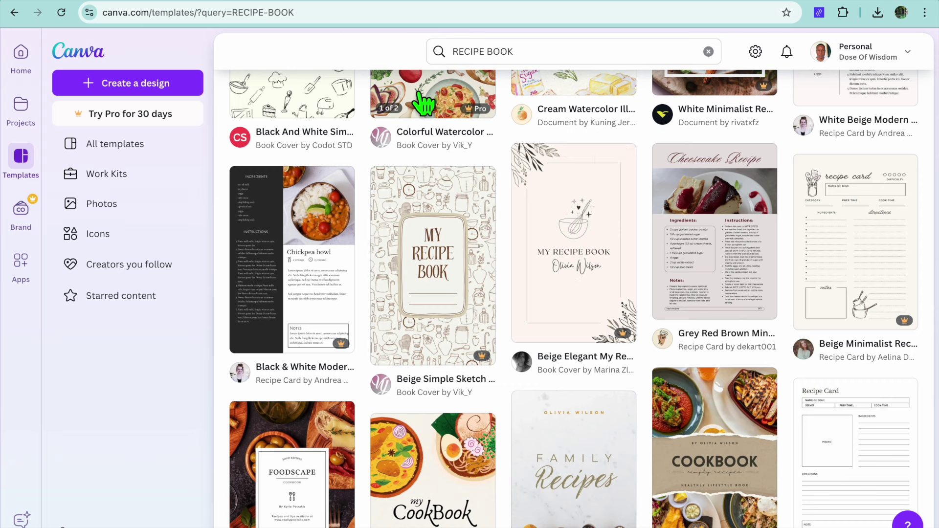
Switch back to the Etsy cookbook listing and view its contents overview, both table of contents pages and the Apple Pie Protein Oatmeal sample page
click(318, 3)
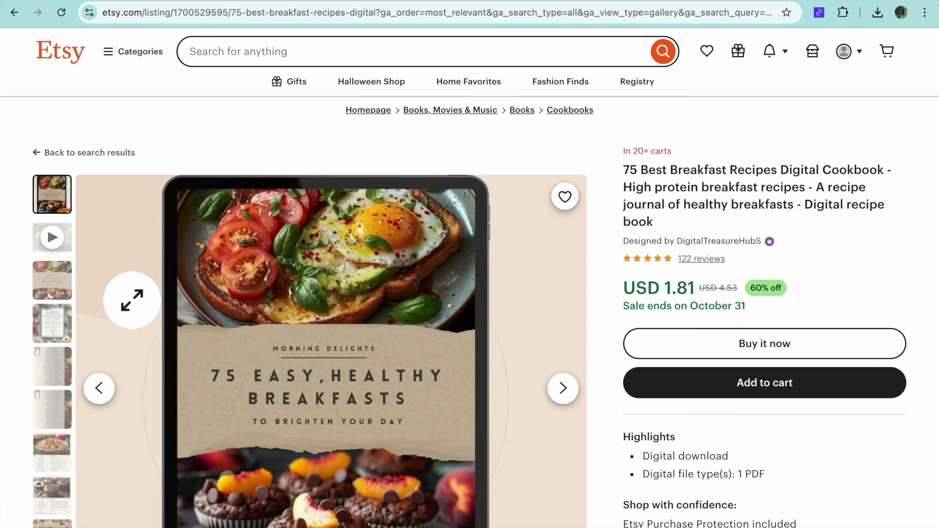
click(58, 329)
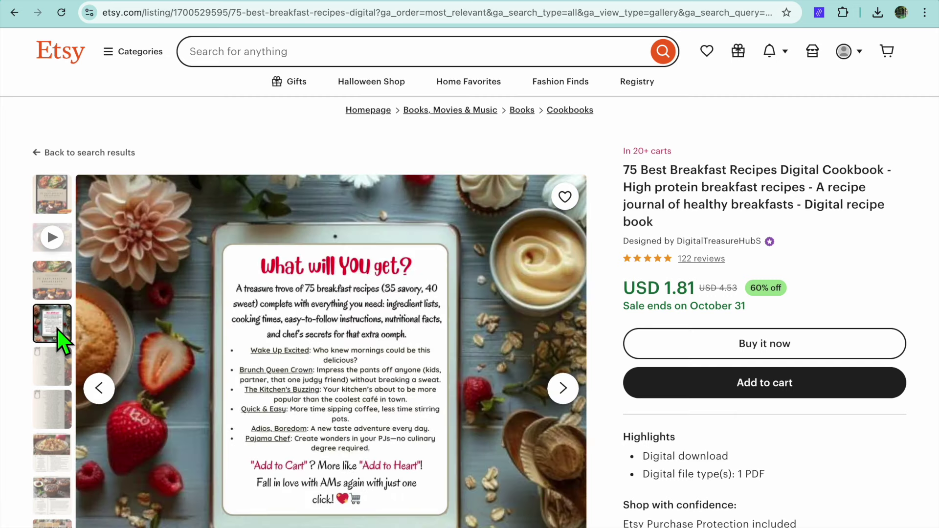
click(55, 371)
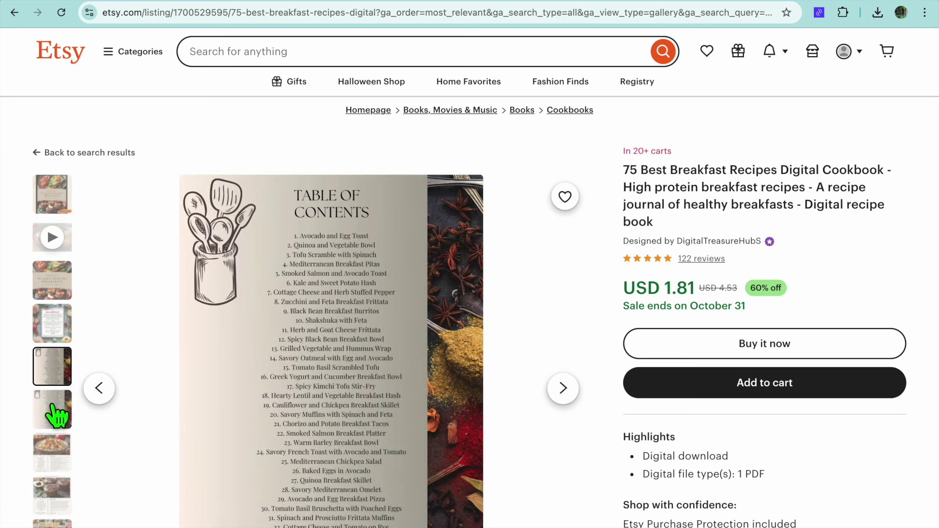
click(62, 416)
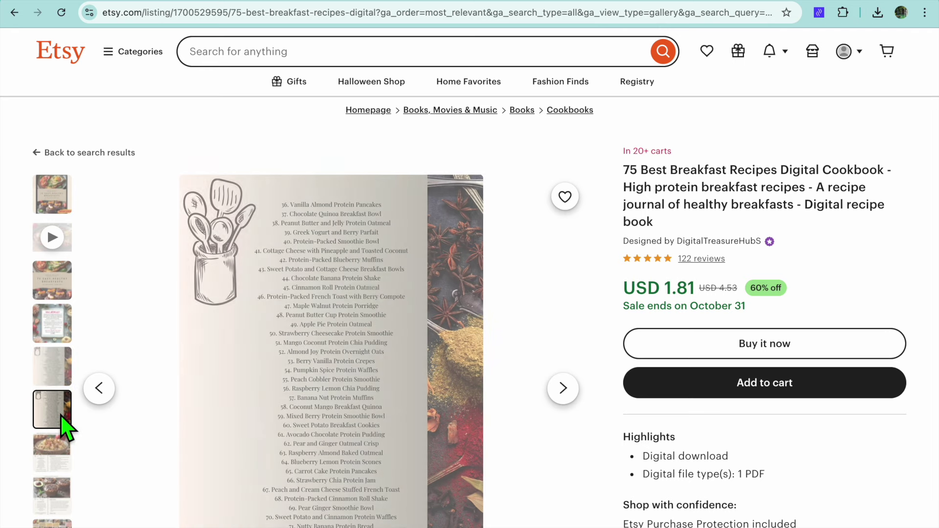
click(61, 456)
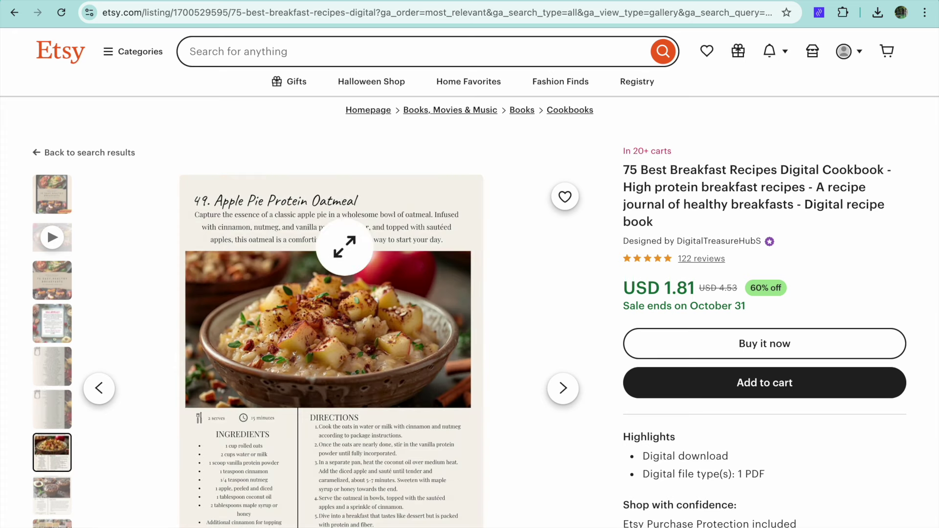
Return to the Canva templates and open the Grey Red Brown Minimalist Cheesecake Recipe Card for customization
click(419, 3)
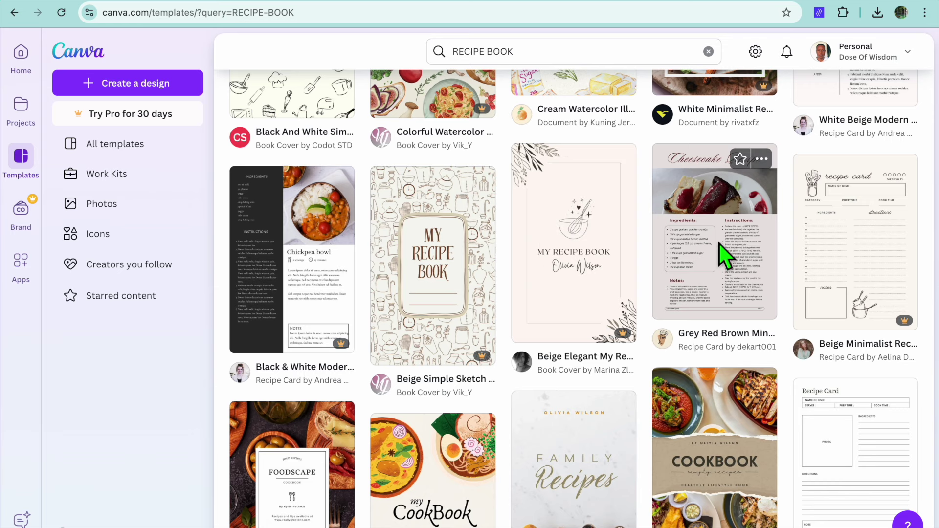
scroll(725, 257, down, 1)
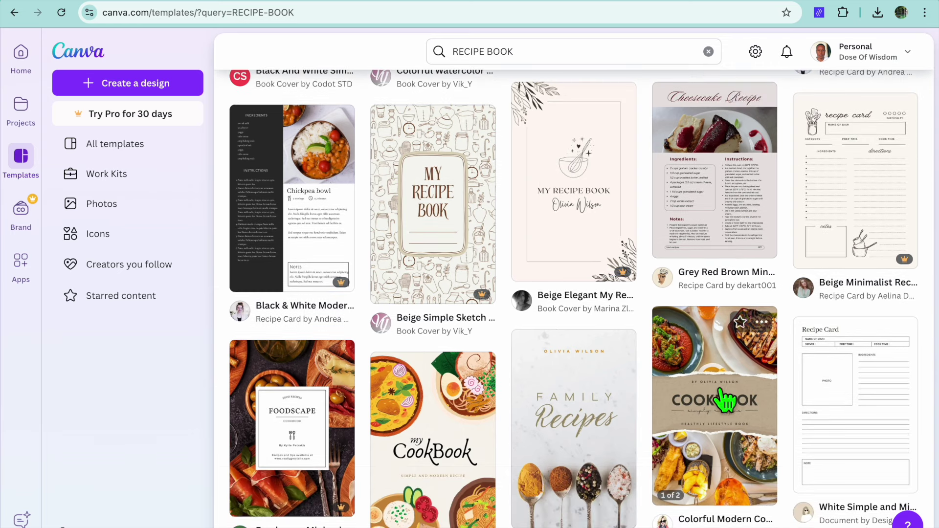
click(731, 191)
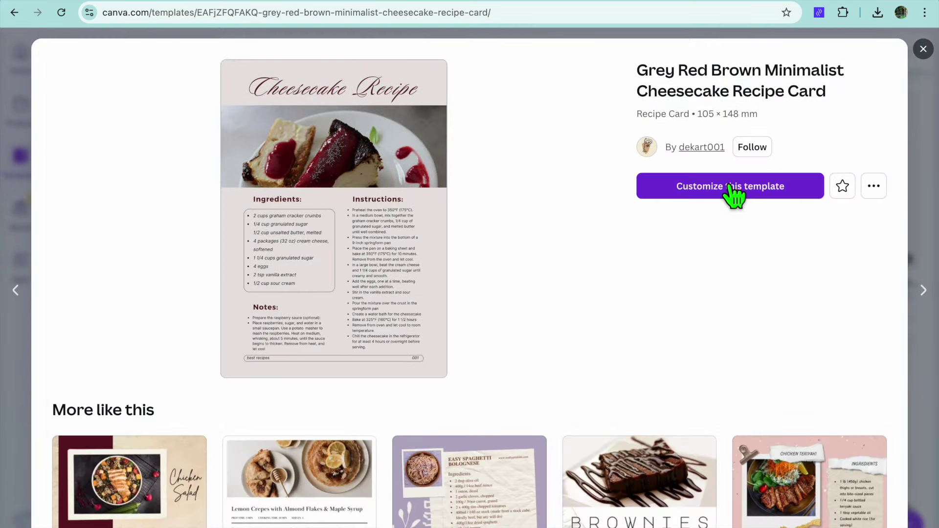
click(731, 190)
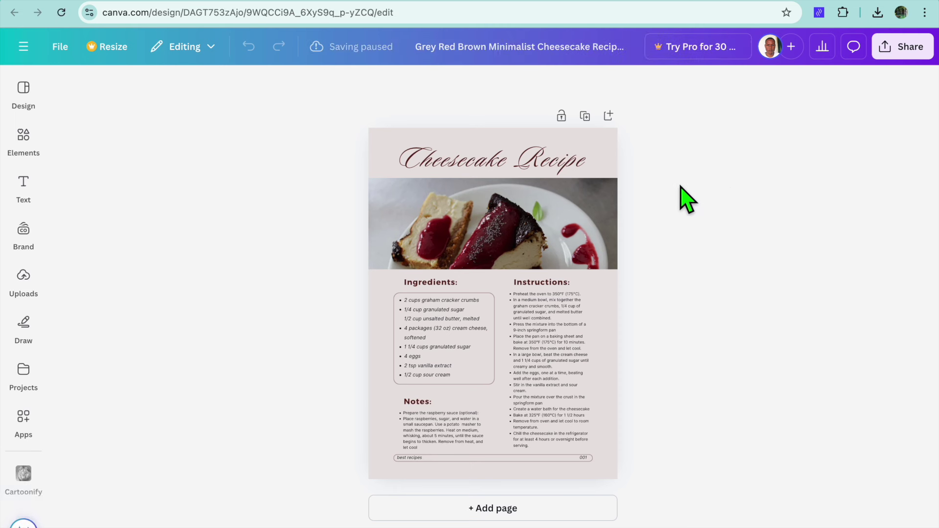
Select the recipe card's cheesecake photo and search the elements library for CAKE, limited to photos
click(470, 205)
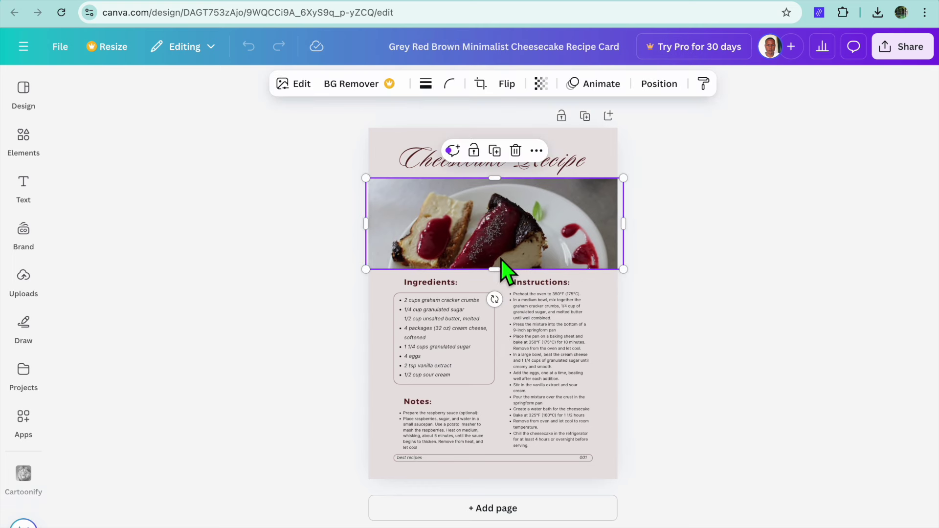
click(22, 283)
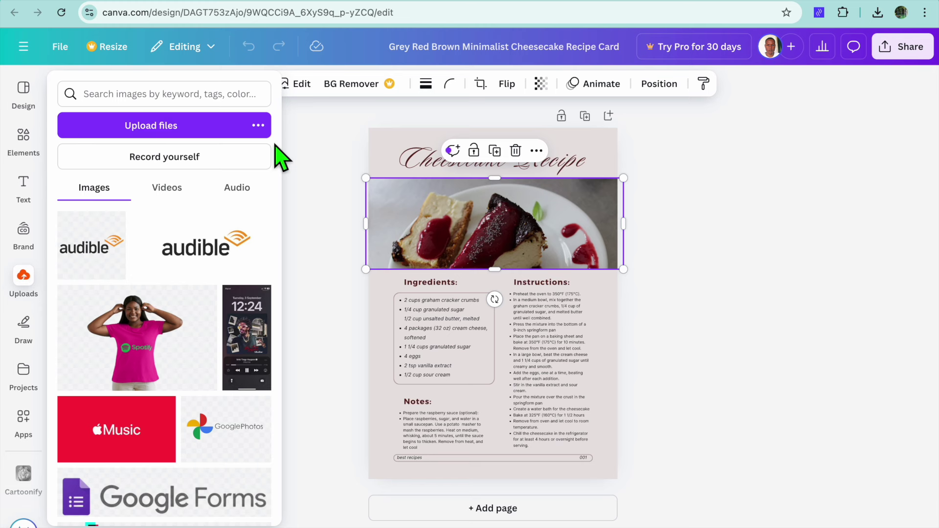
click(28, 141)
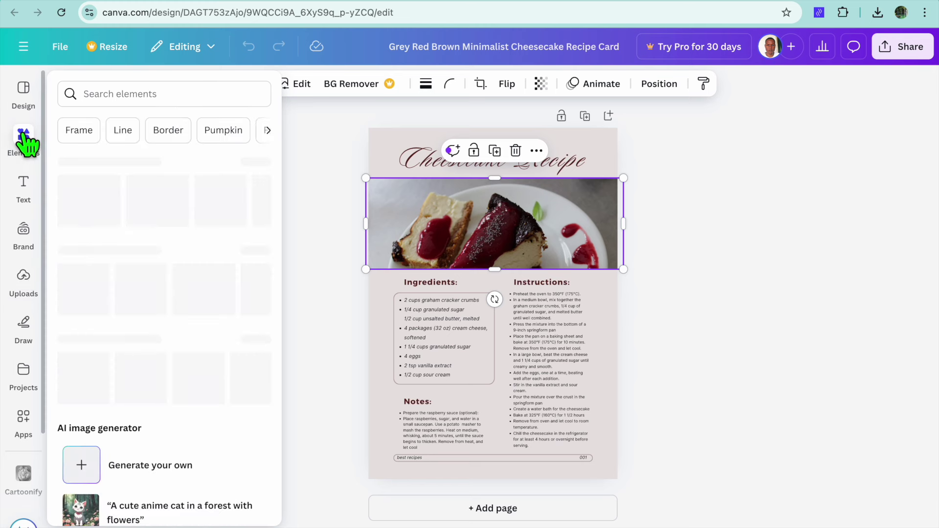
click(115, 100)
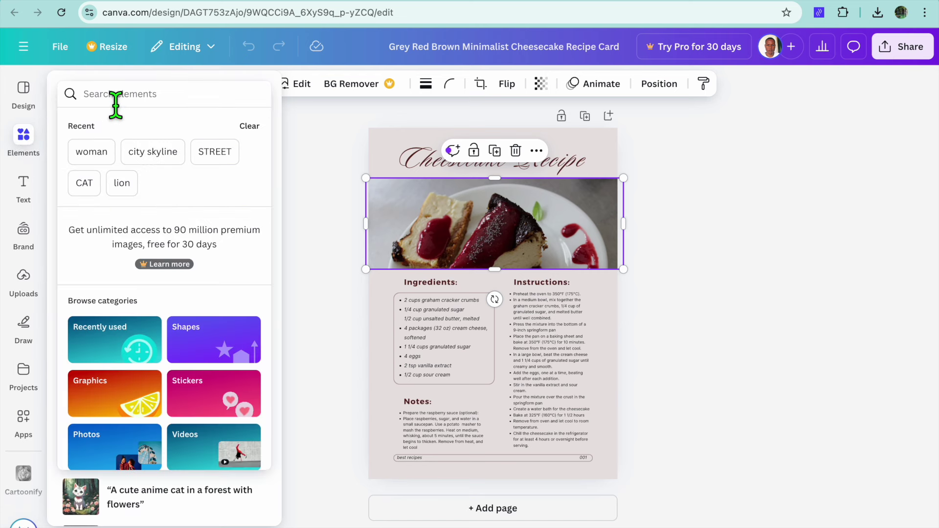
text(CAKE)
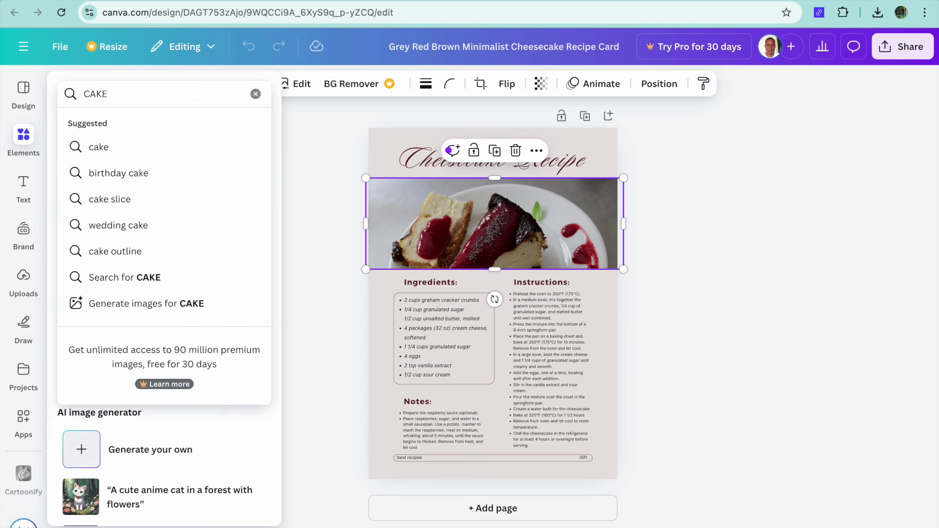
key(Return)
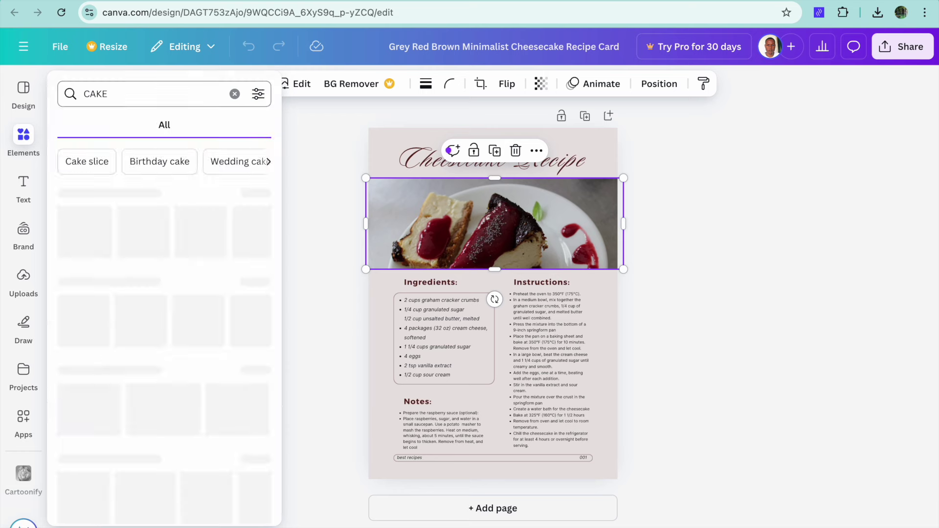
click(143, 129)
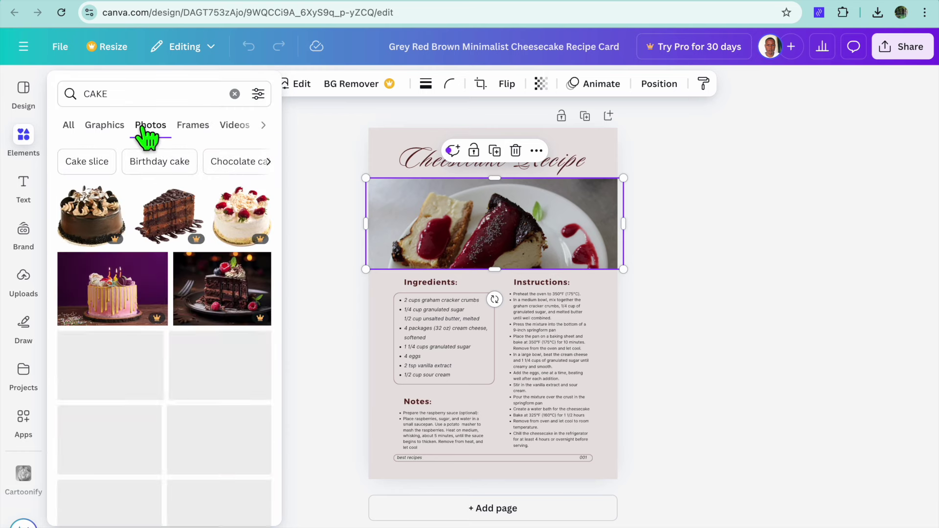
Replace the cheesecake photo on the card with the sliced red velvet cake photo from the results
scroll(193, 211, down, 2)
scroll(192, 215, down, 3)
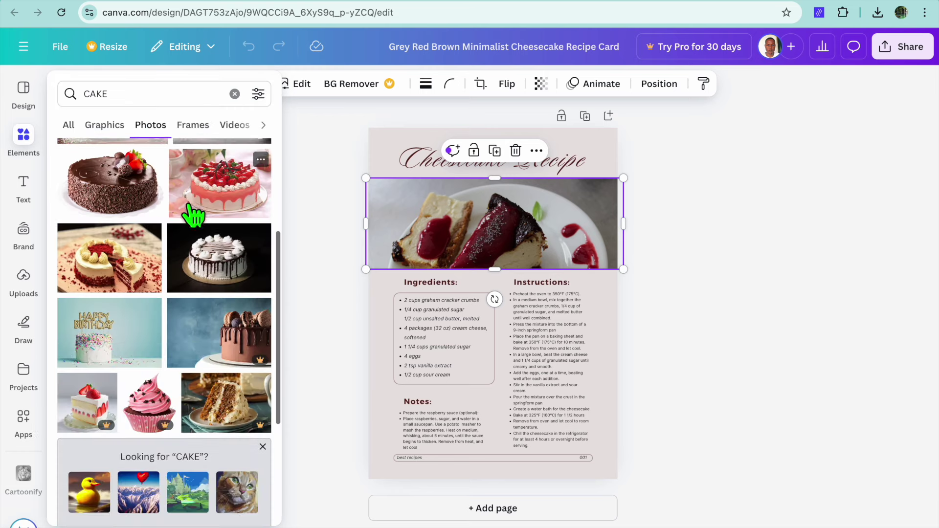
drag(126, 272, 489, 268)
Select the Cheesecake Recipe title and examine the card's Ingredients, Notes and Instructions text up close
click(579, 163)
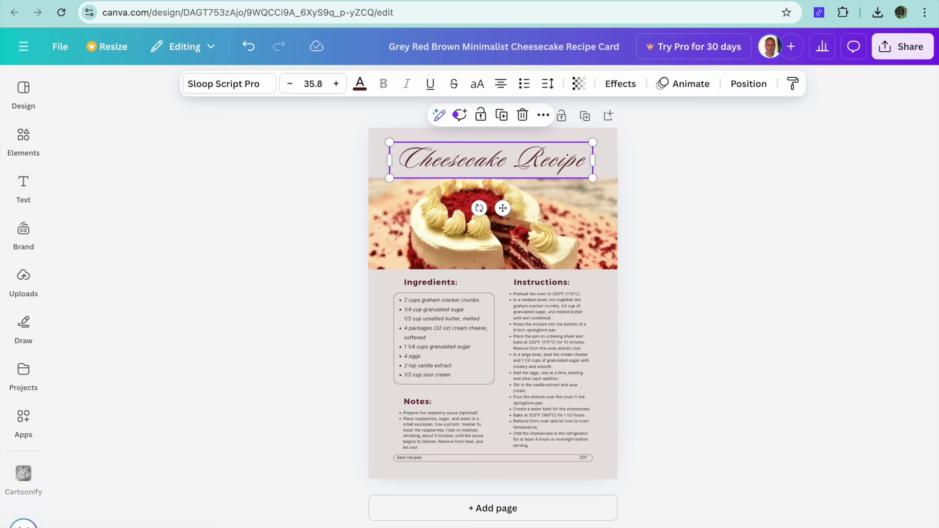
key(ctrl+plus)
key(ctrl+plus)
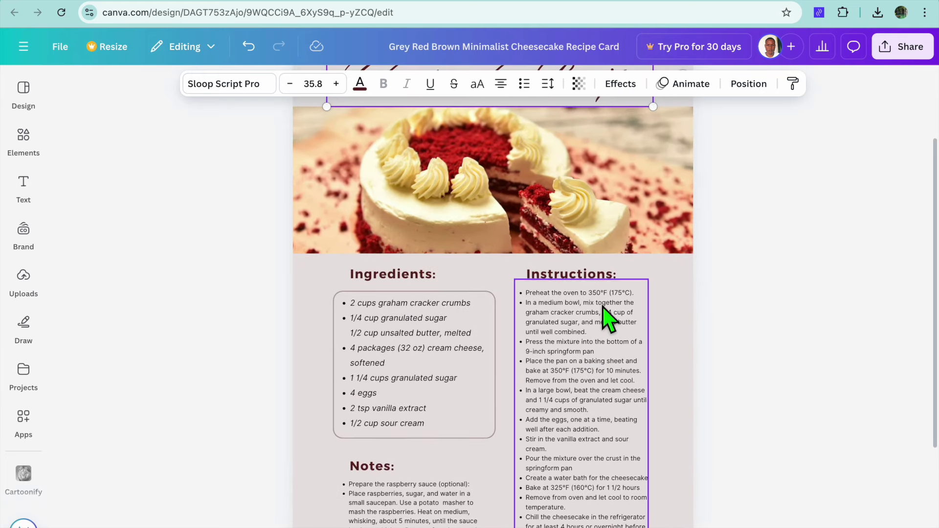
scroll(609, 317, down, 3)
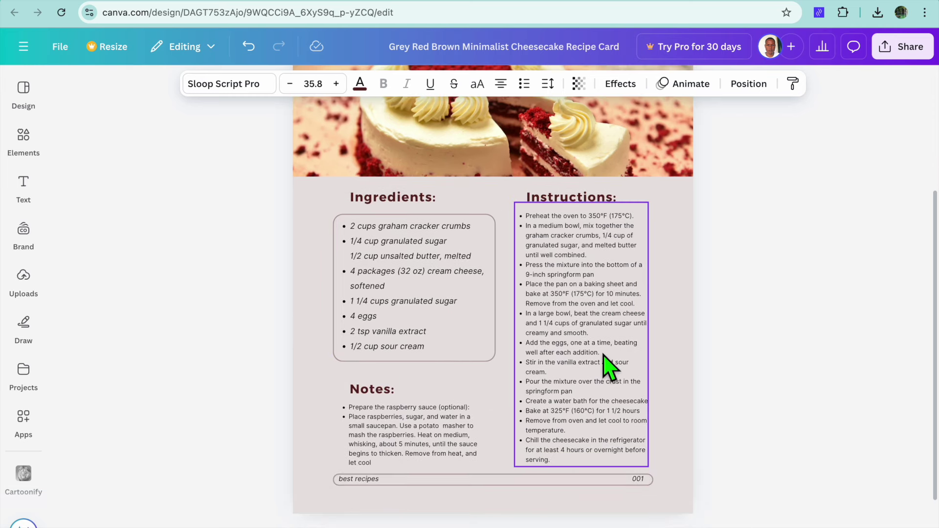
Add a second page below the cheesecake card and apply the Sweet apple squares recipe card template to it
scroll(609, 366, down, 1)
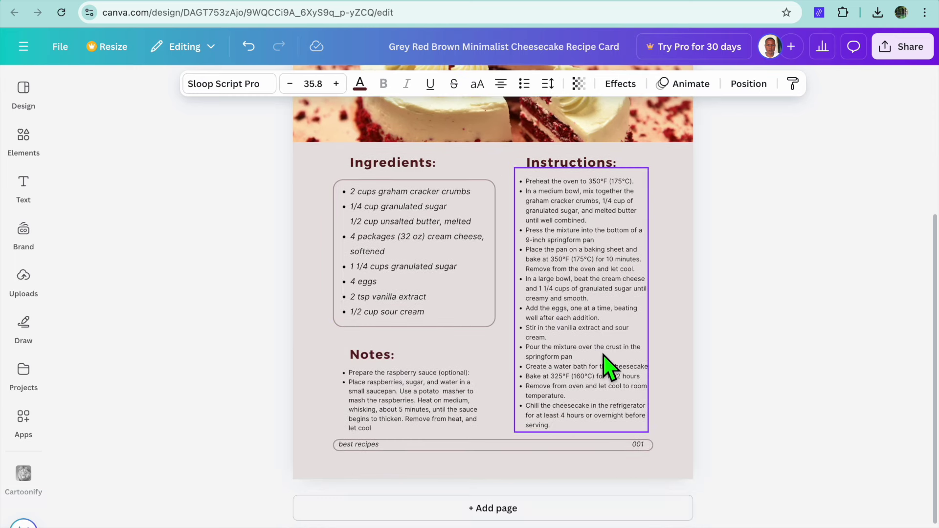
click(502, 510)
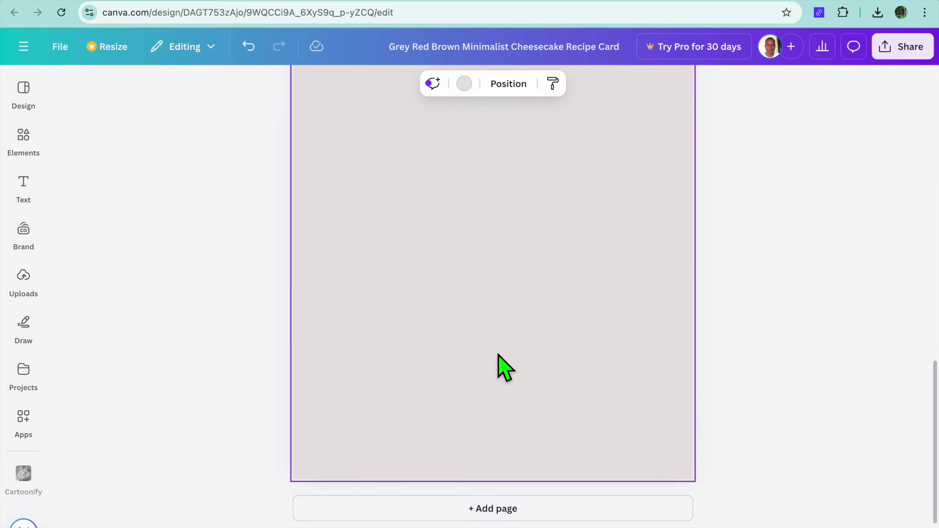
scroll(499, 368, up, 1)
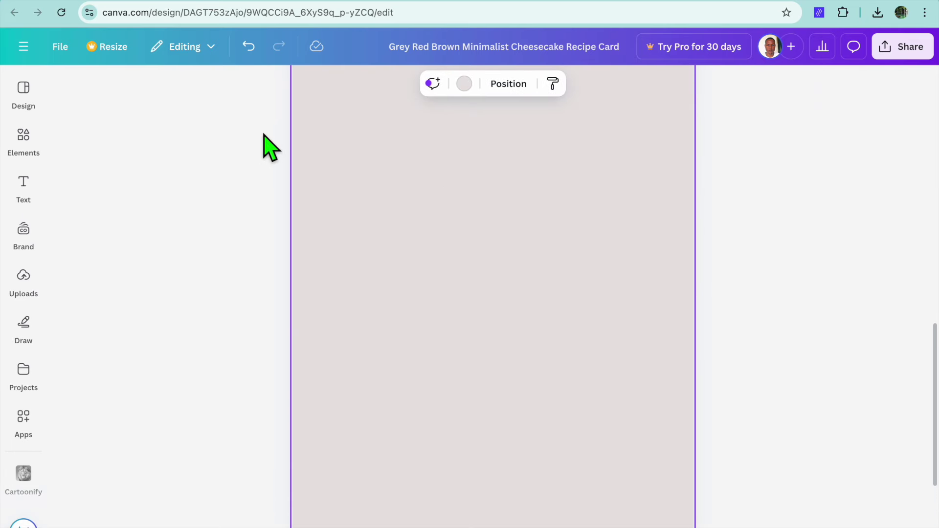
click(24, 88)
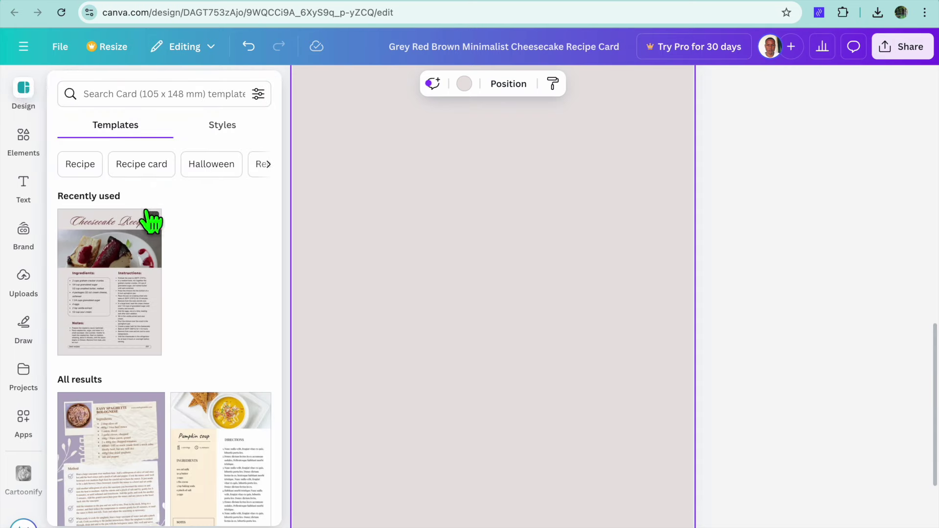
scroll(151, 222, down, 5)
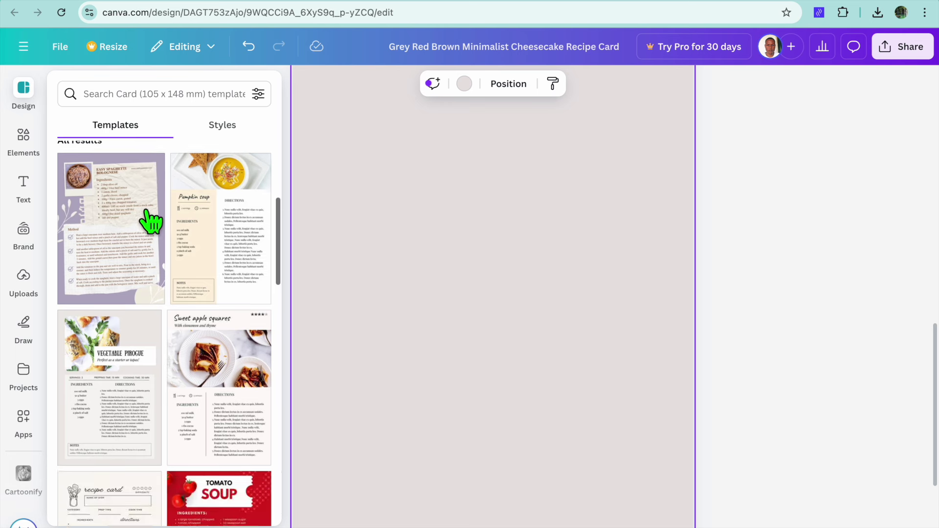
scroll(152, 222, down, 2)
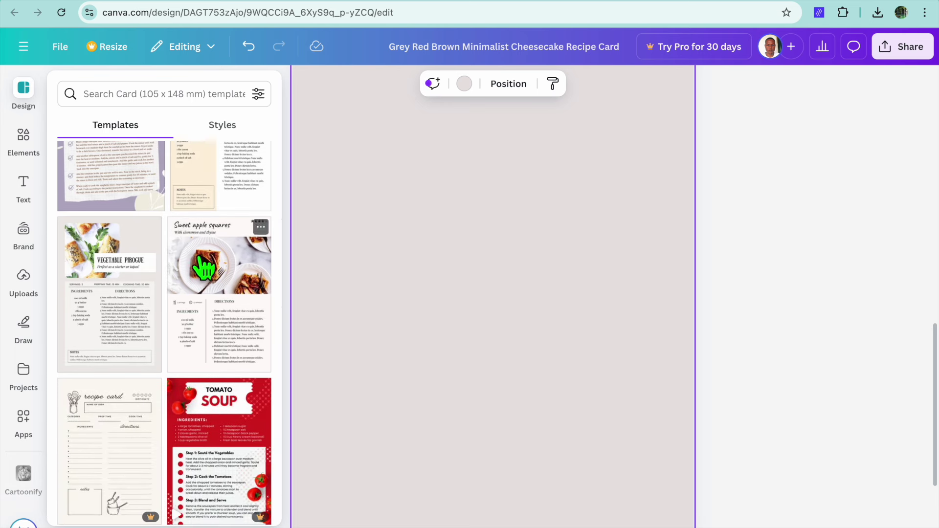
click(211, 277)
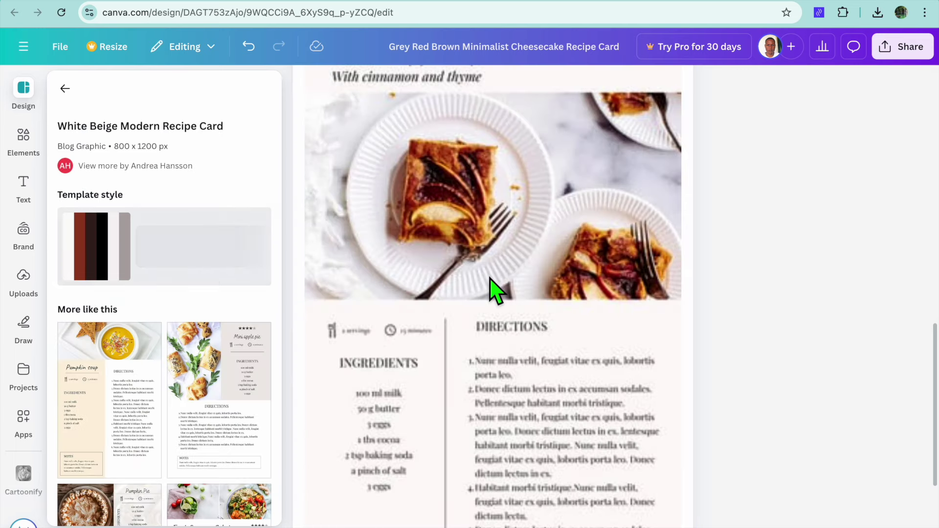
click(495, 289)
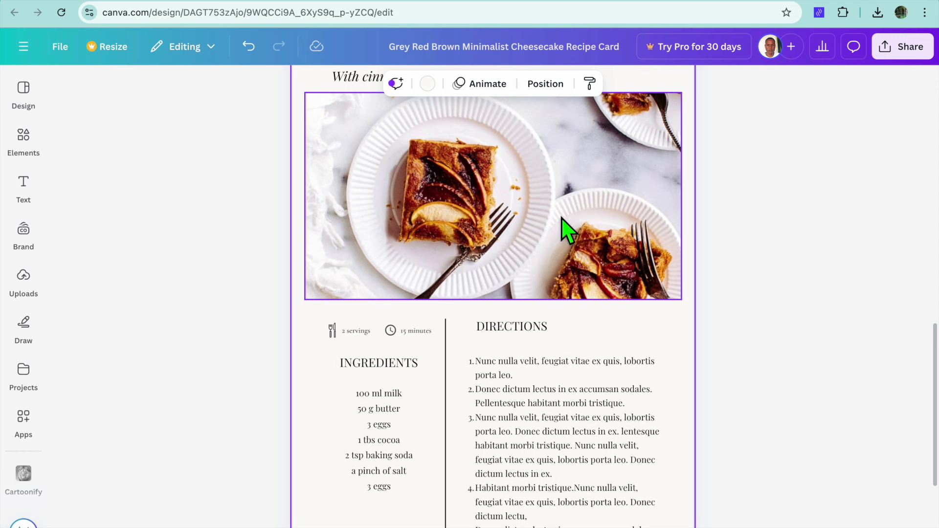
Review the layout, ingredients and directions of the cheesecake and Sweet apple squares recipe pages
scroll(562, 223, down, 3)
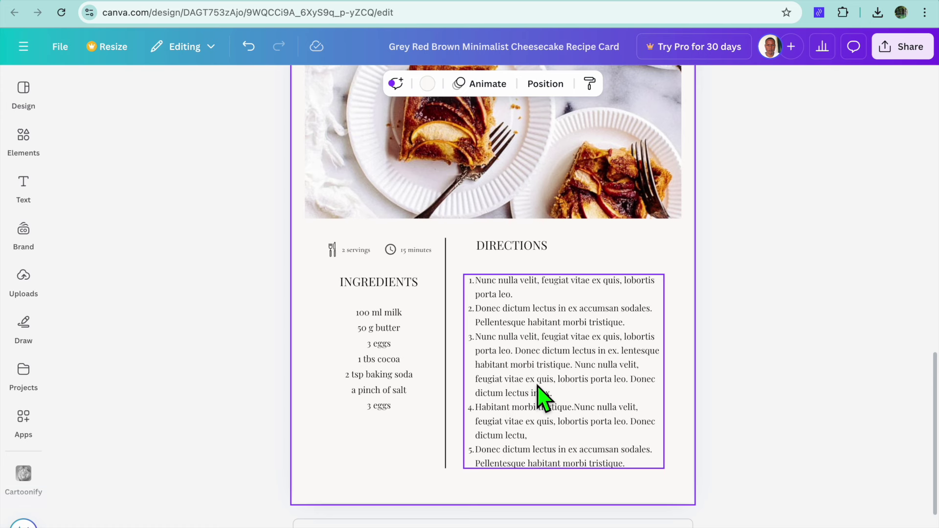
scroll(543, 399, down, 1)
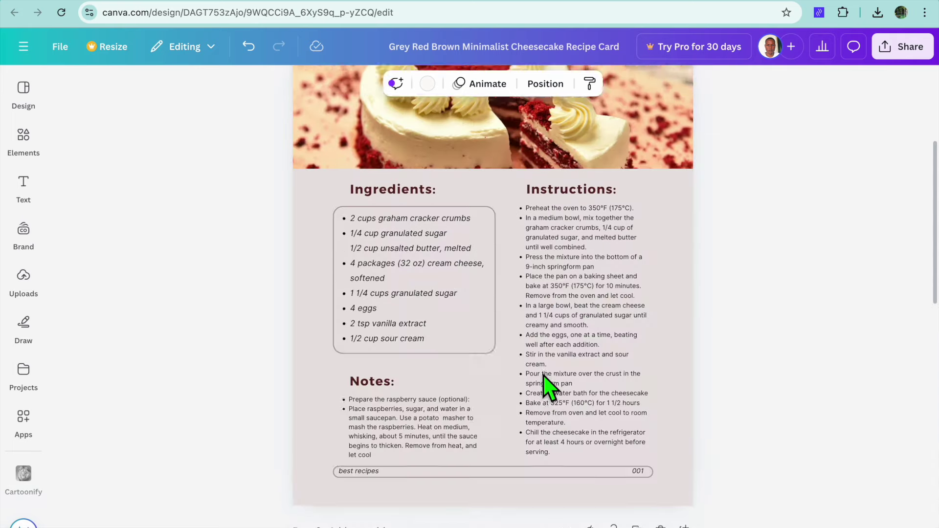
scroll(548, 386, up, 5)
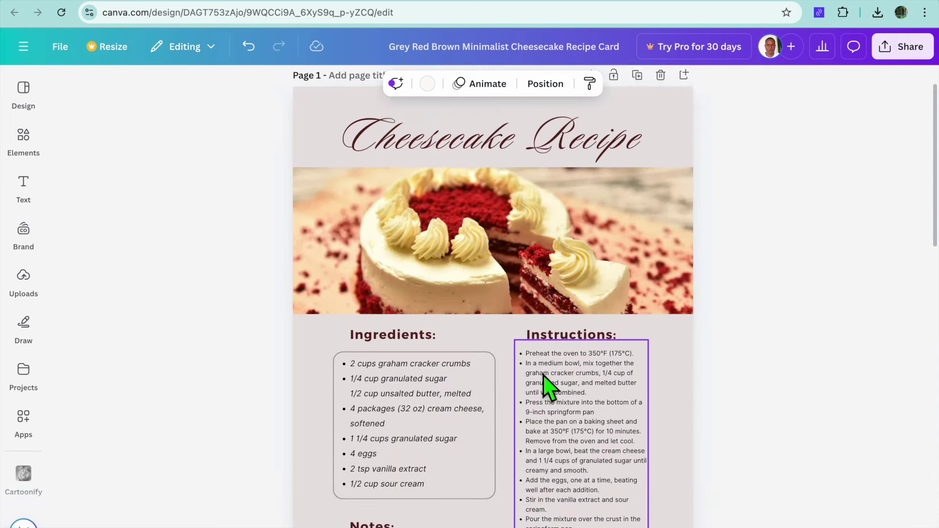
scroll(547, 386, down, 15)
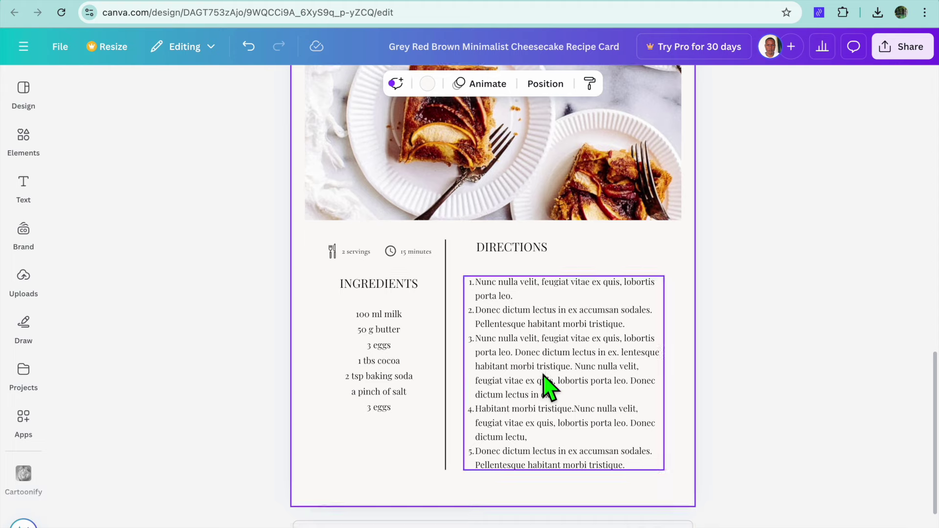
scroll(559, 286, down, 1)
scroll(559, 286, up, 10)
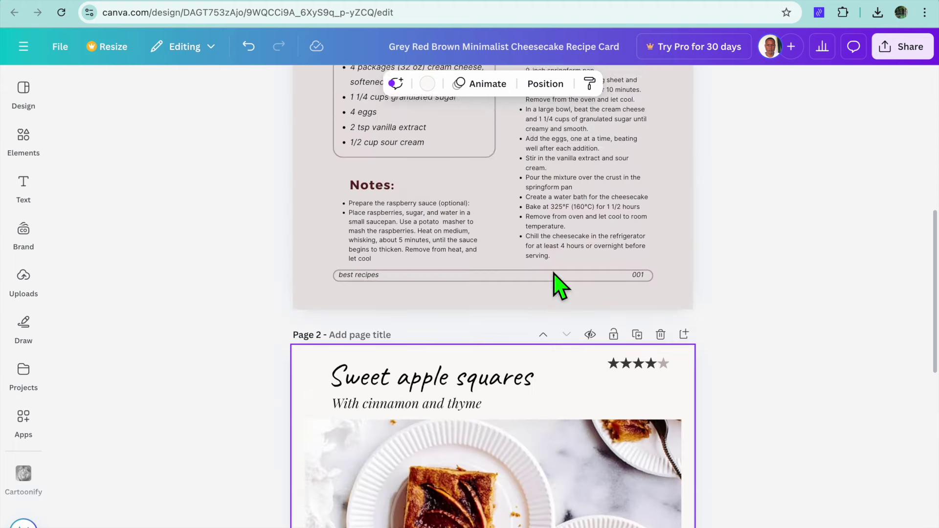
scroll(559, 286, down, 8)
scroll(553, 272, down, 5)
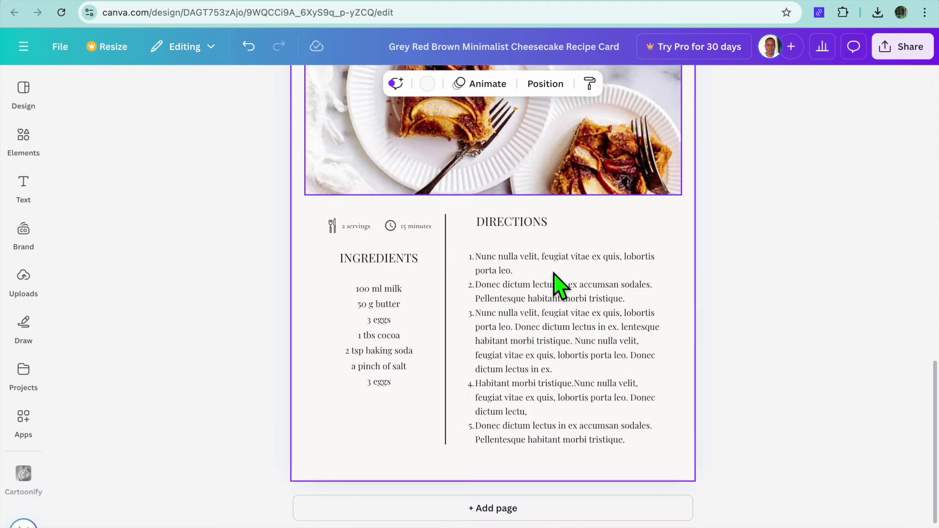
Switch to the Etsy breakfast cookbook listing, view its cover image, and return to the Canva design
click(305, 4)
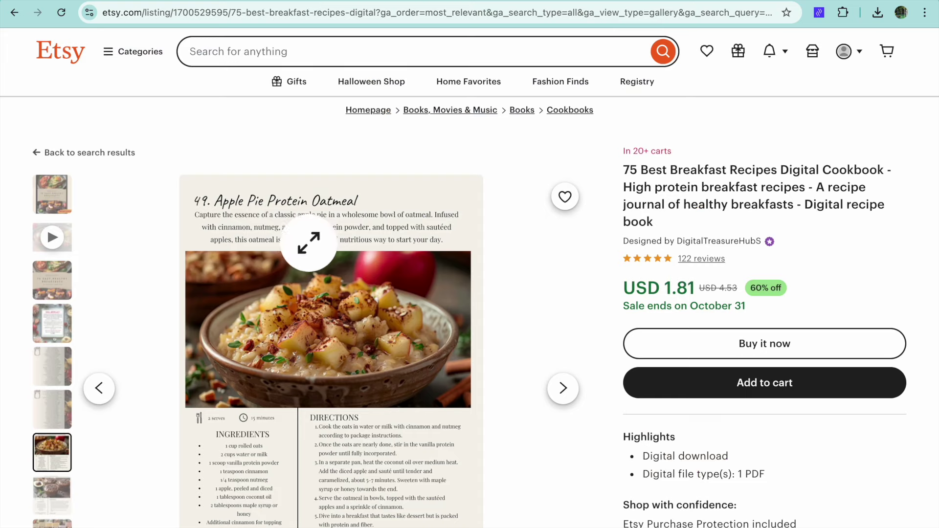
click(55, 195)
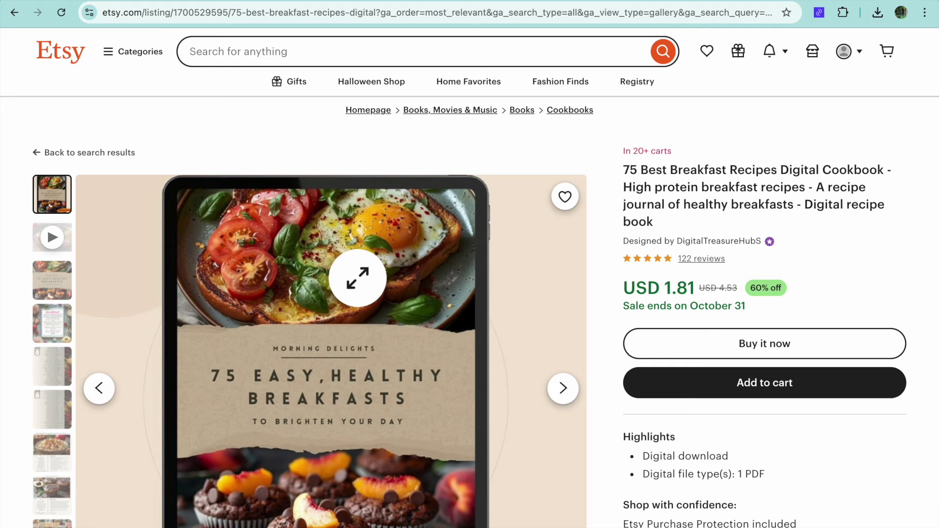
click(565, 5)
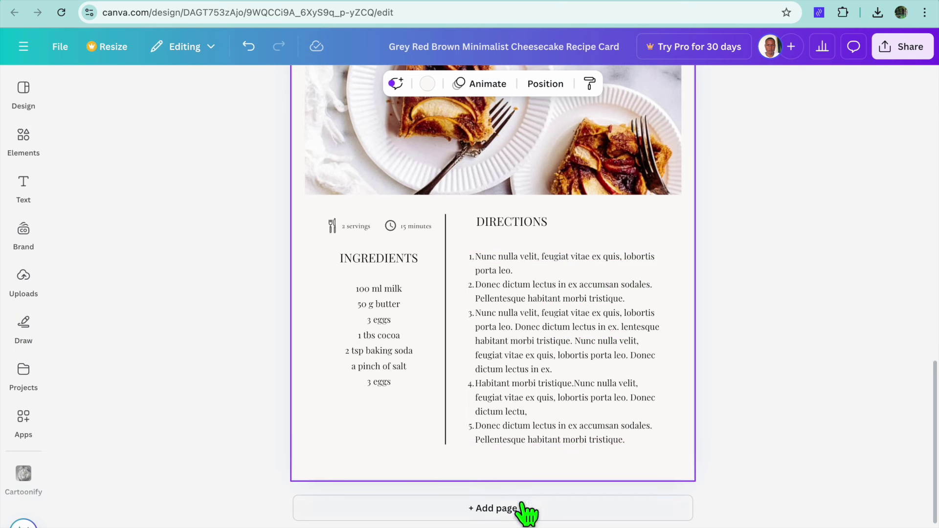
Add a blank page after the Sweet apple squares page and move it up to become the first page
click(509, 510)
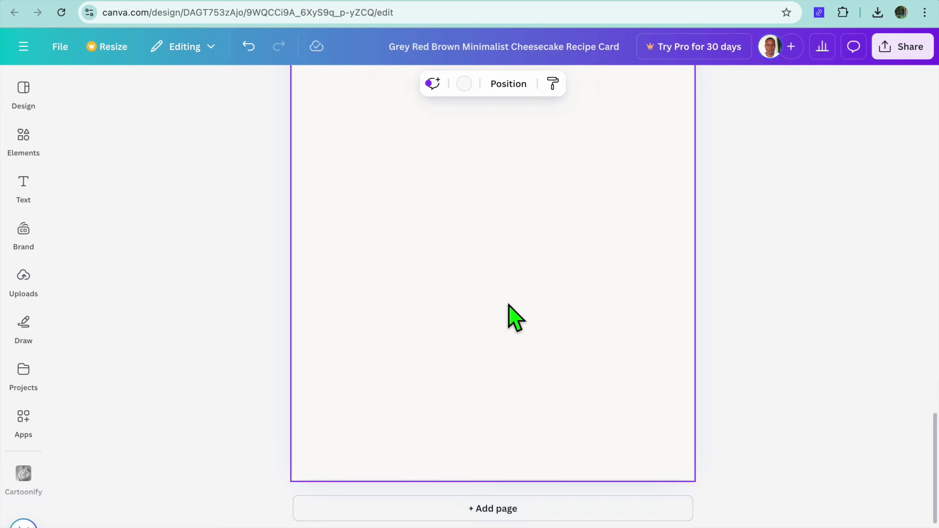
scroll(509, 318, up, 3)
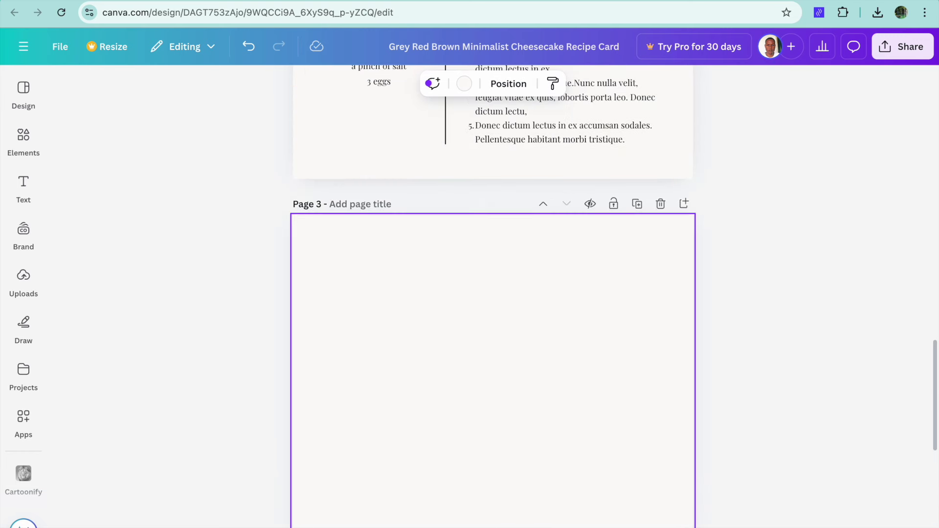
click(544, 204)
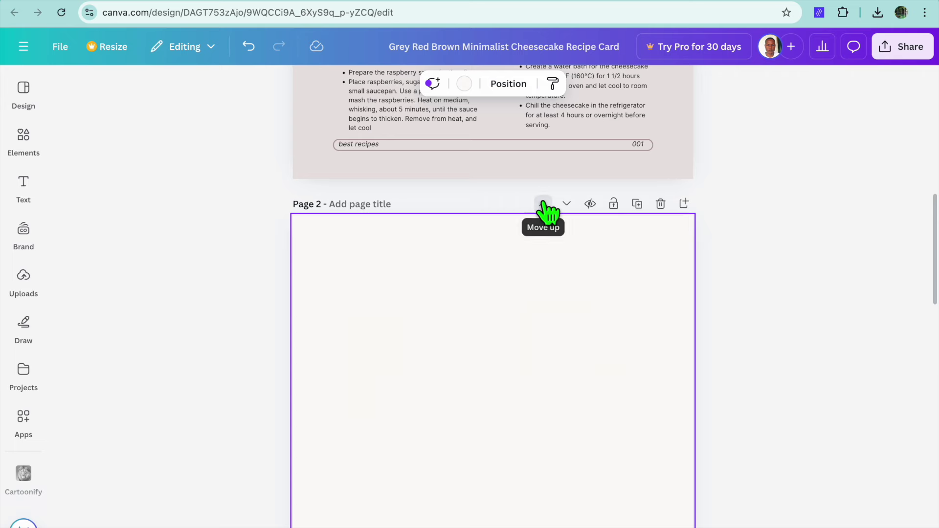
click(543, 204)
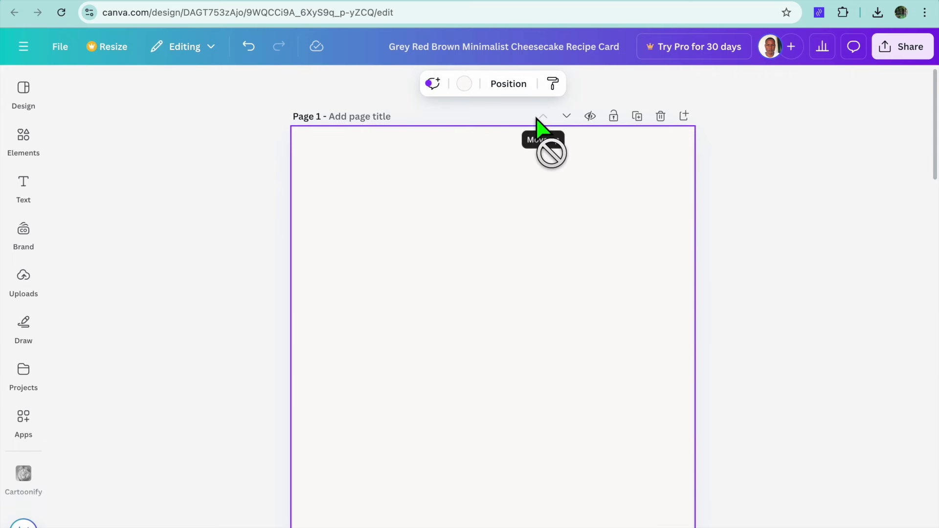
Return from the White Beige Modern Recipe Card details to the template library and search it for RECIPE BOOK
click(23, 89)
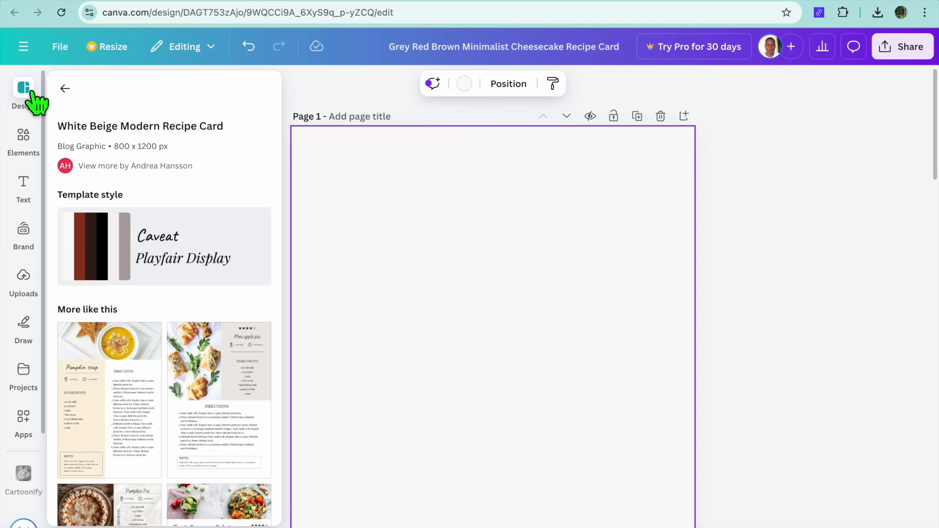
click(65, 89)
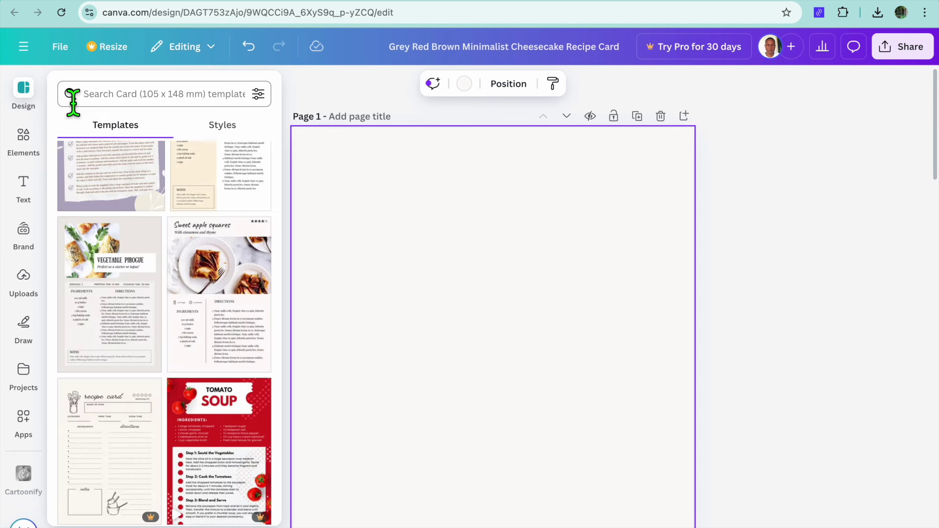
click(151, 104)
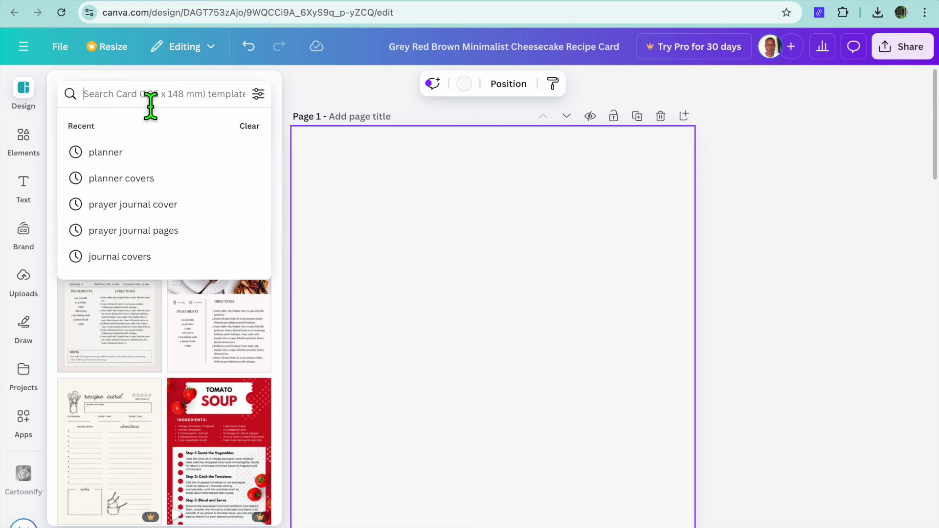
text(RE)
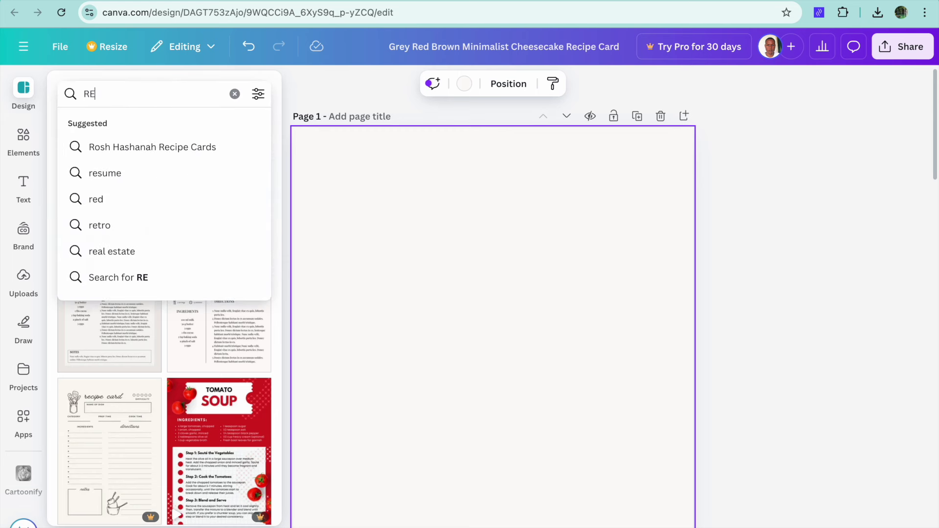
text(CIPE)
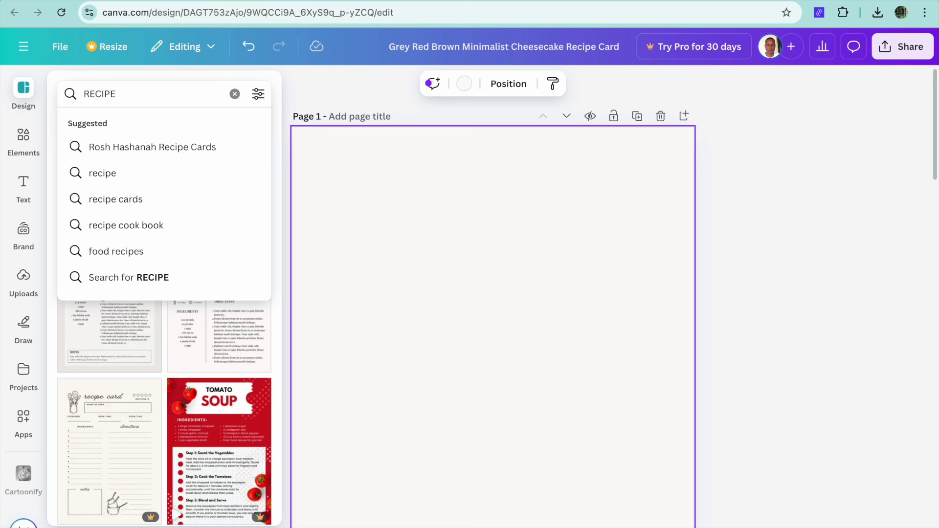
text( BOO)
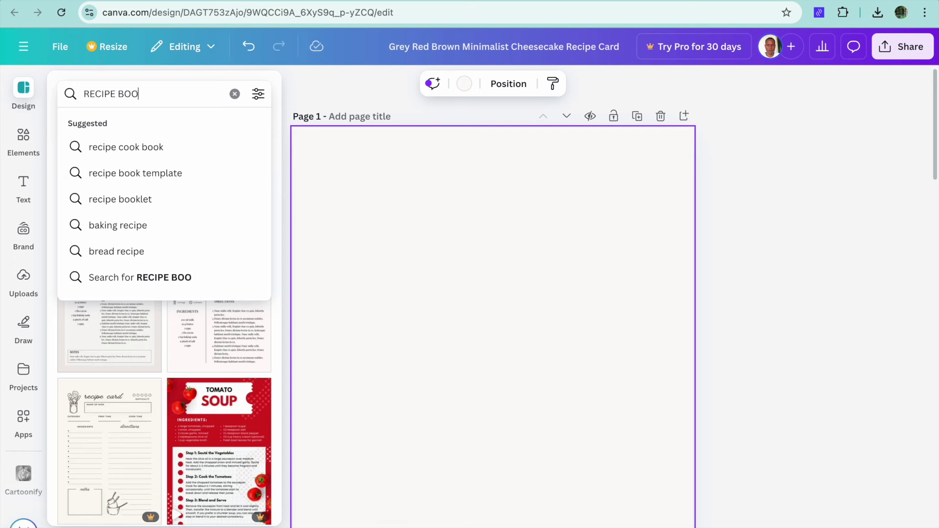
text(K)
key(Return)
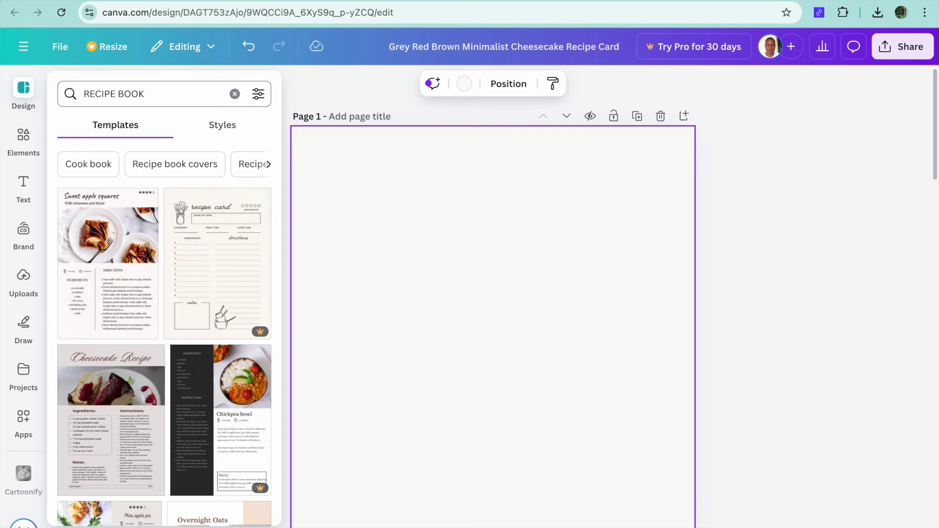
Browse the RECIPE BOOK template results for a design suitable as a cover
scroll(151, 237, down, 7)
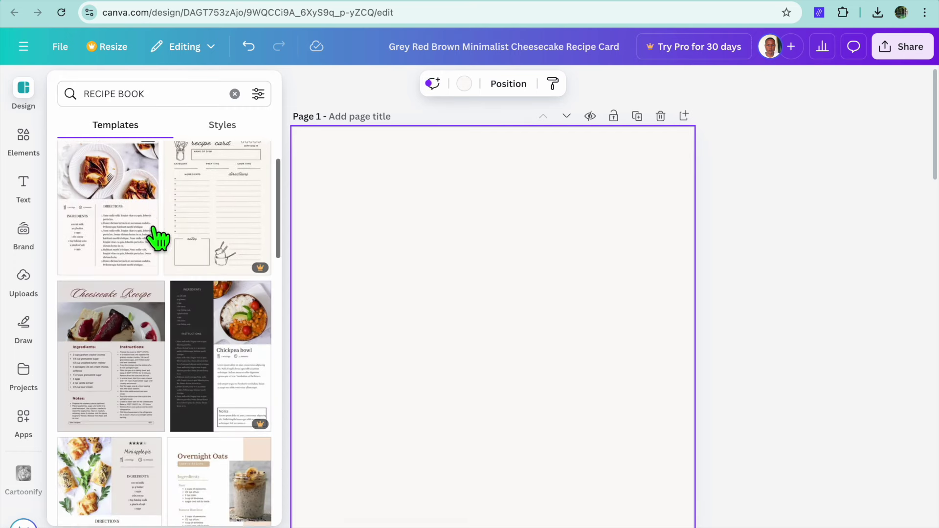
scroll(154, 229, down, 9)
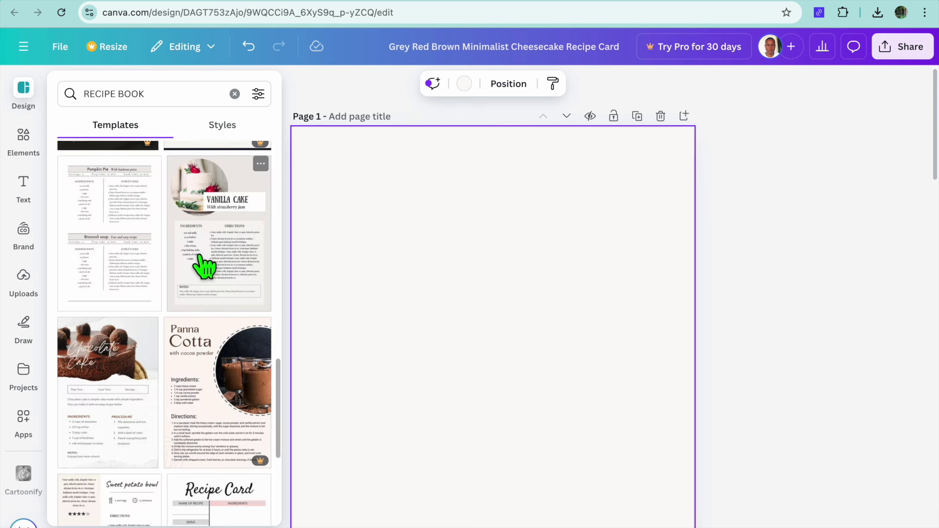
scroll(204, 263, down, 5)
scroll(203, 264, down, 7)
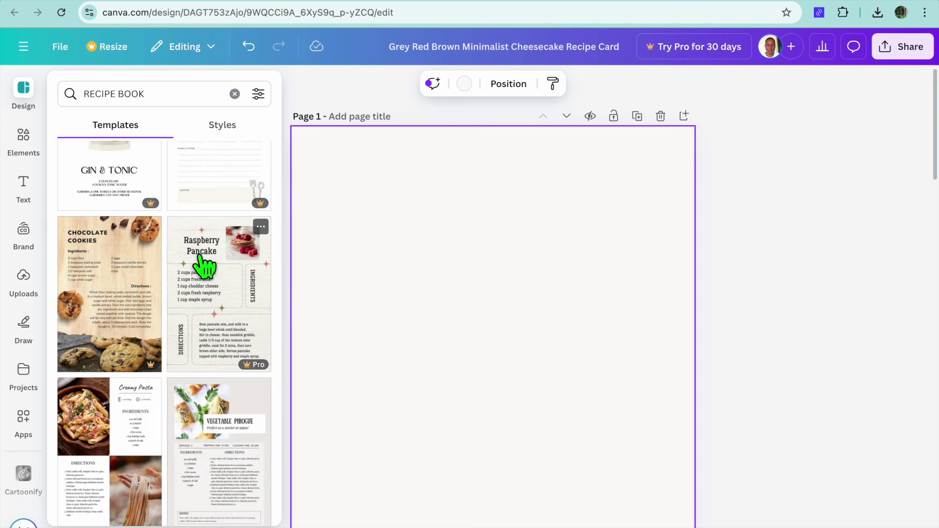
scroll(203, 265, up, 12)
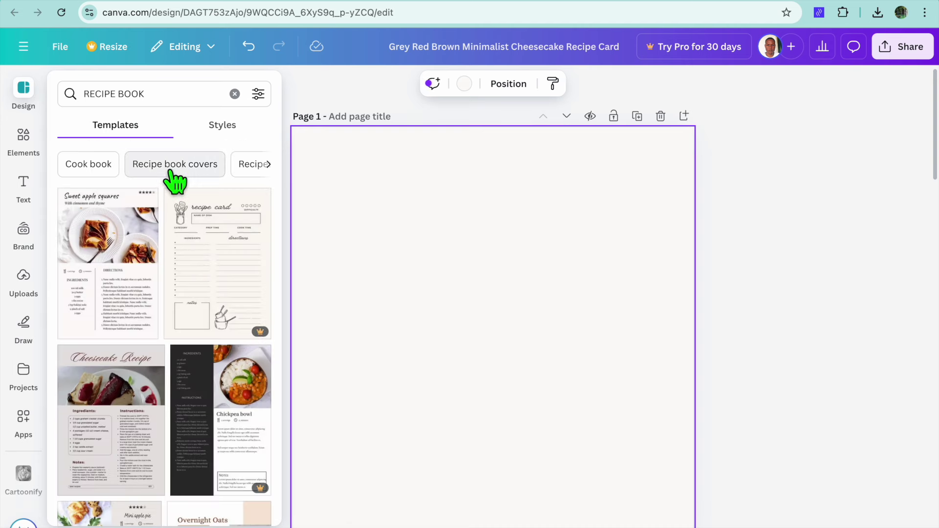
Switch the template search to the suggested Recipe book covers and look through those designs
click(174, 164)
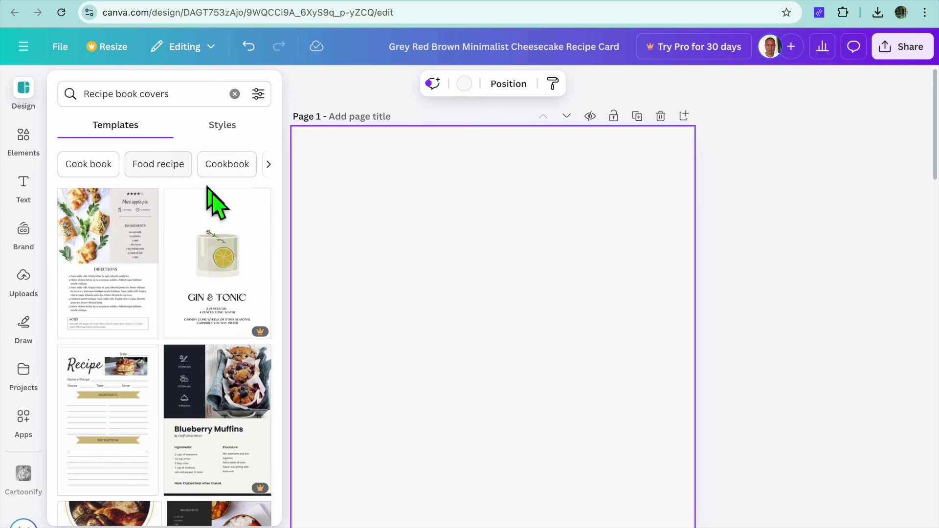
scroll(214, 225, down, 10)
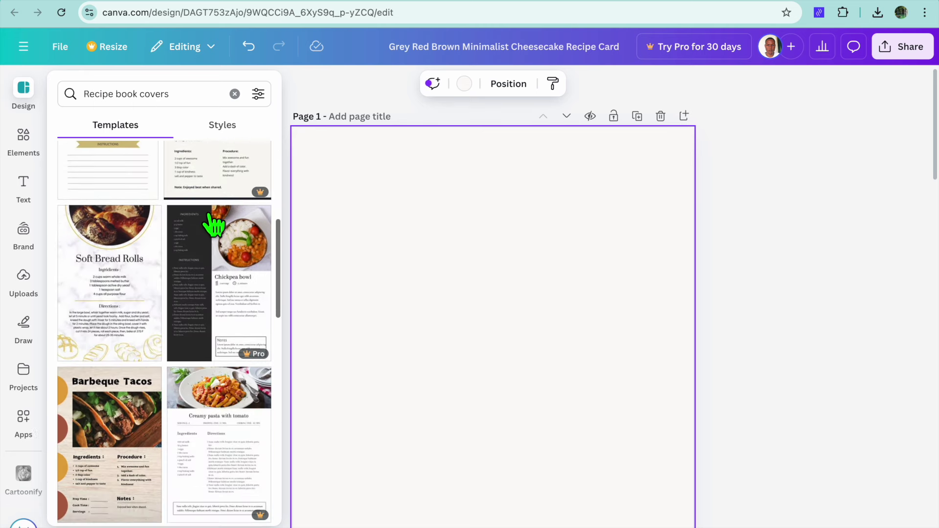
scroll(214, 225, down, 10)
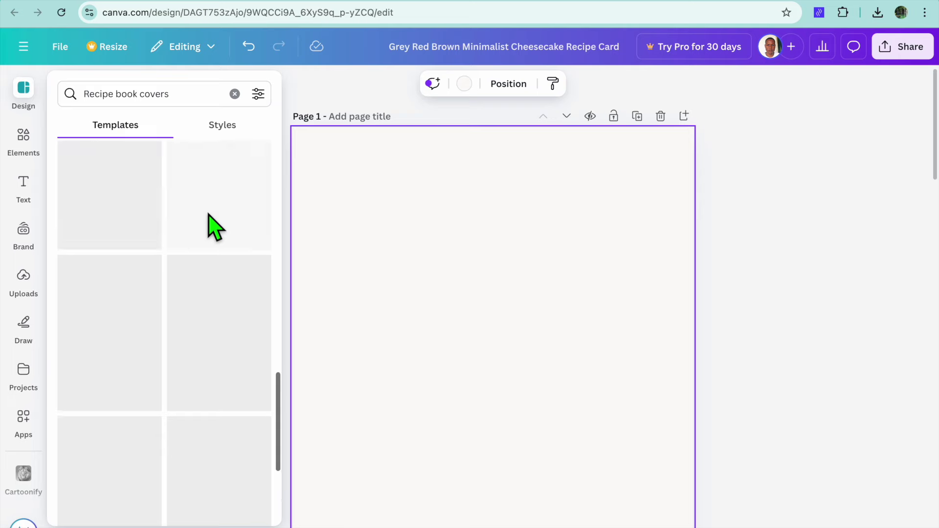
scroll(213, 225, up, 20)
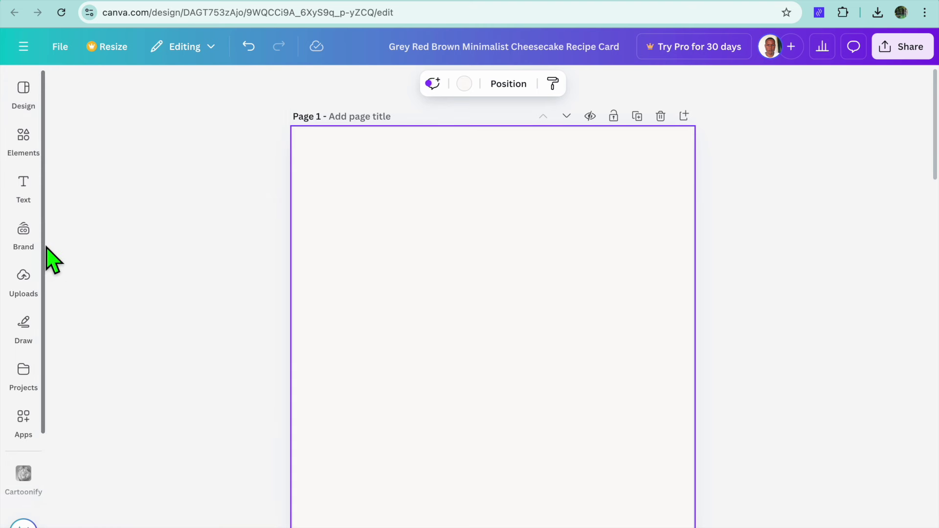
Place the red velvet cake photo from the CAKE photo search on page 1 and make it the page background
click(27, 144)
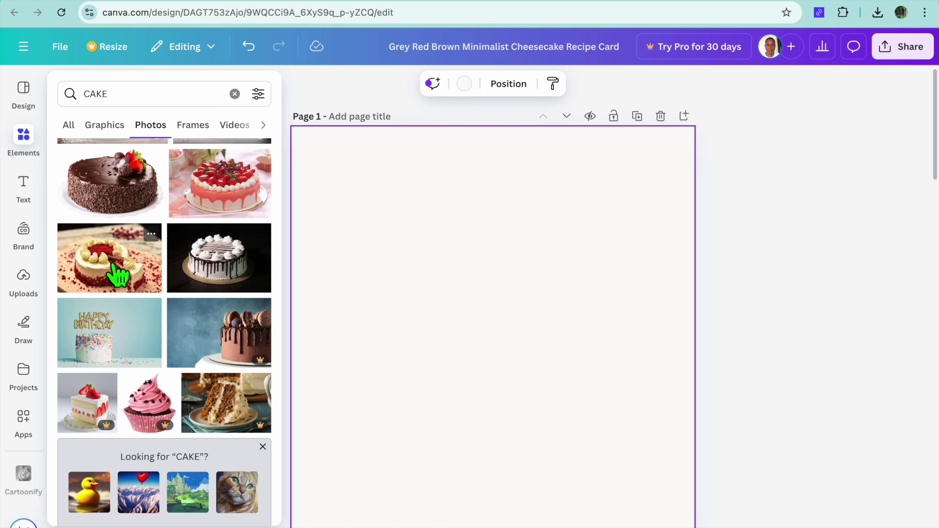
drag(119, 253, 426, 284)
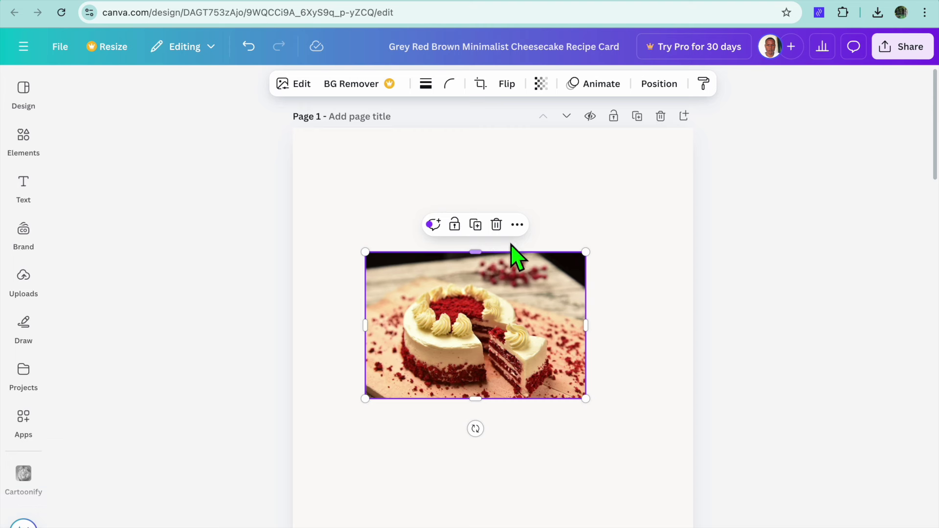
click(517, 226)
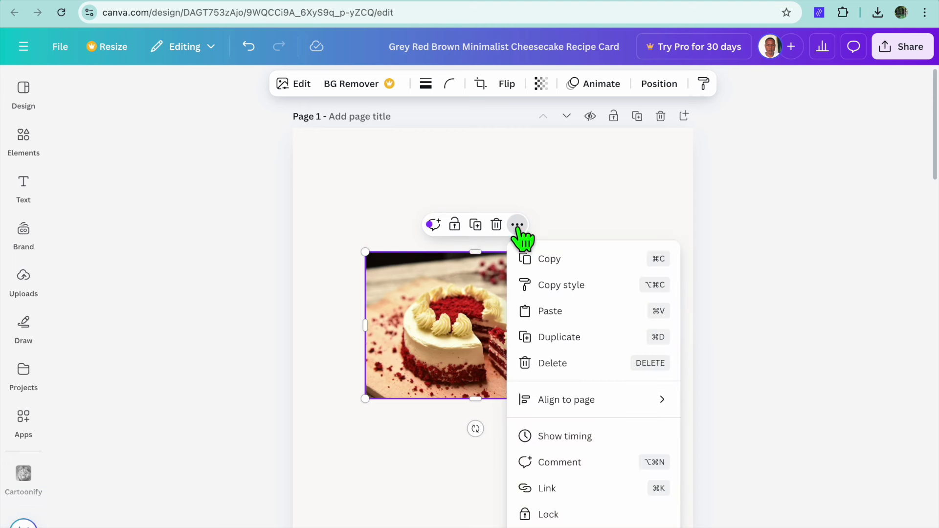
scroll(602, 454, down, 3)
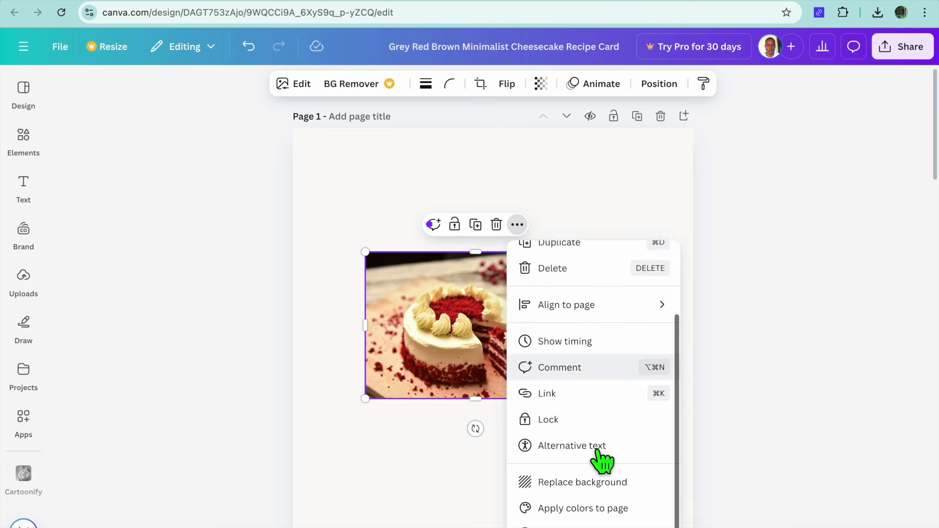
click(601, 483)
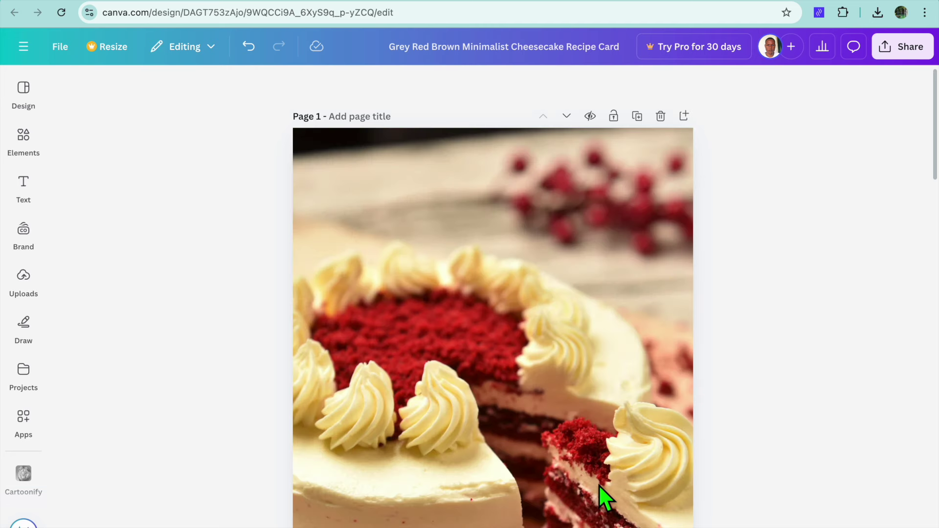
Add a heading reading CAKE BOOK over the upper part of the cake photo on the cover page
scroll(565, 321, down, 1)
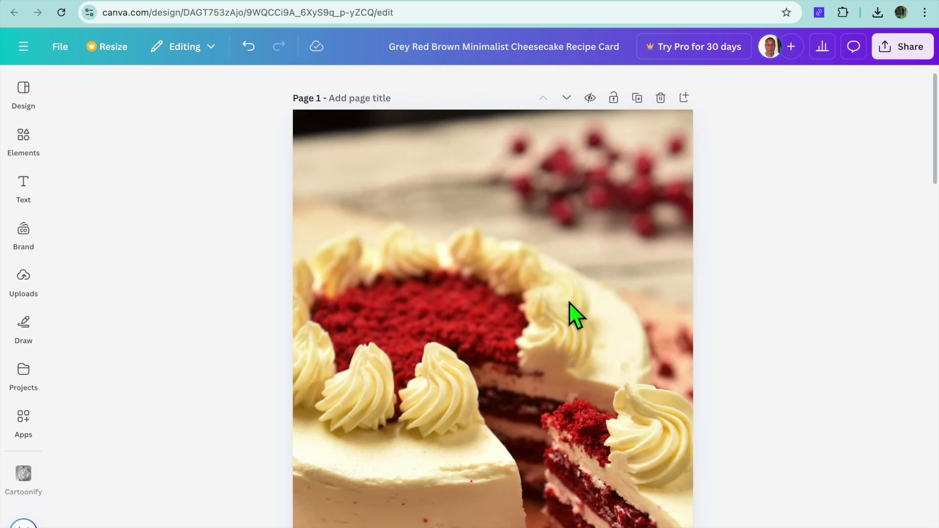
scroll(568, 308, down, 3)
scroll(568, 308, down, 2)
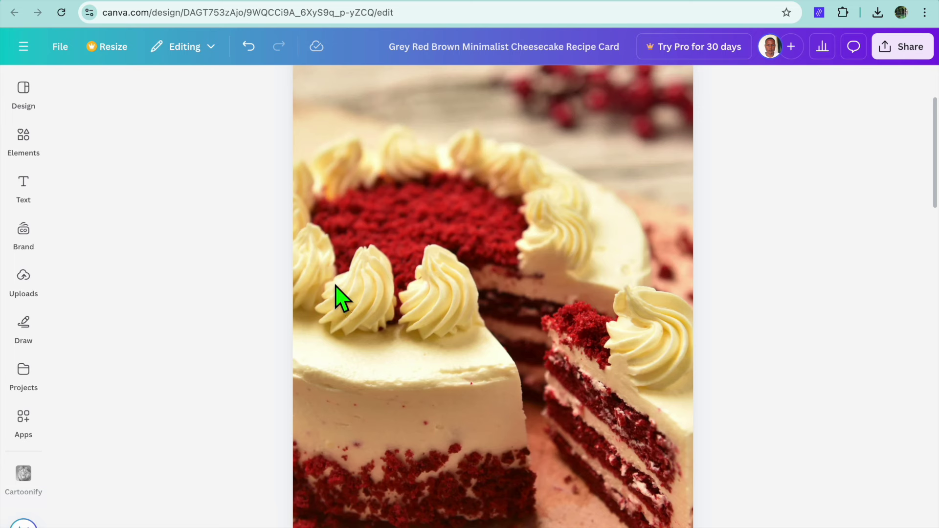
click(24, 187)
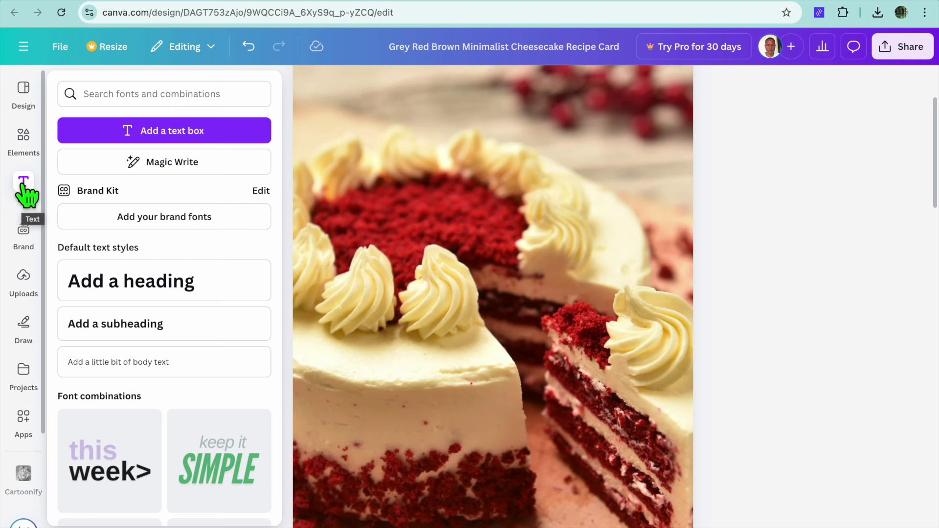
click(126, 289)
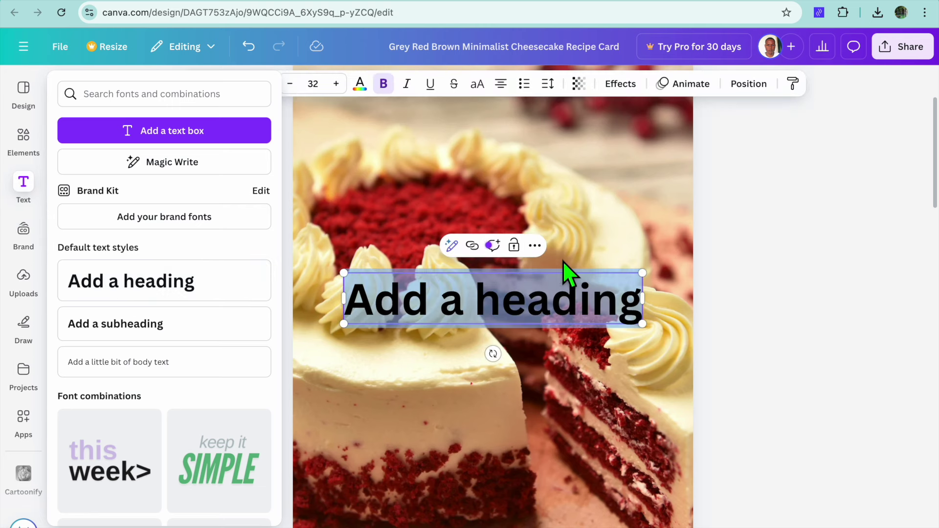
click(563, 362)
drag(519, 314, 503, 203)
double_click(505, 203)
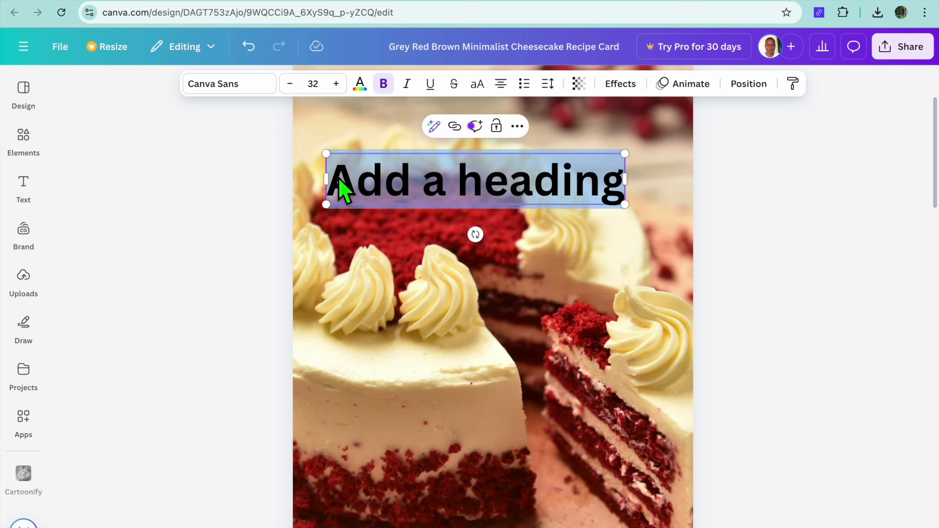
text(CAK)
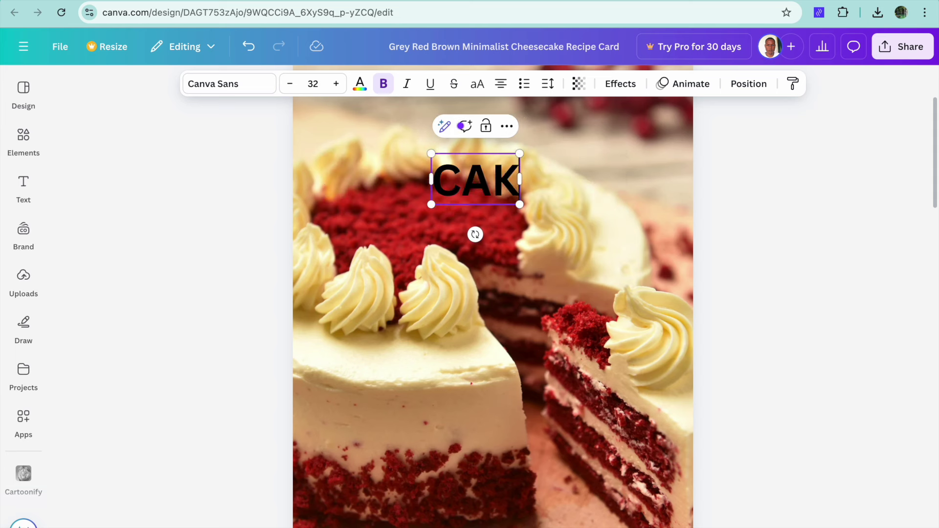
text(E BOOK)
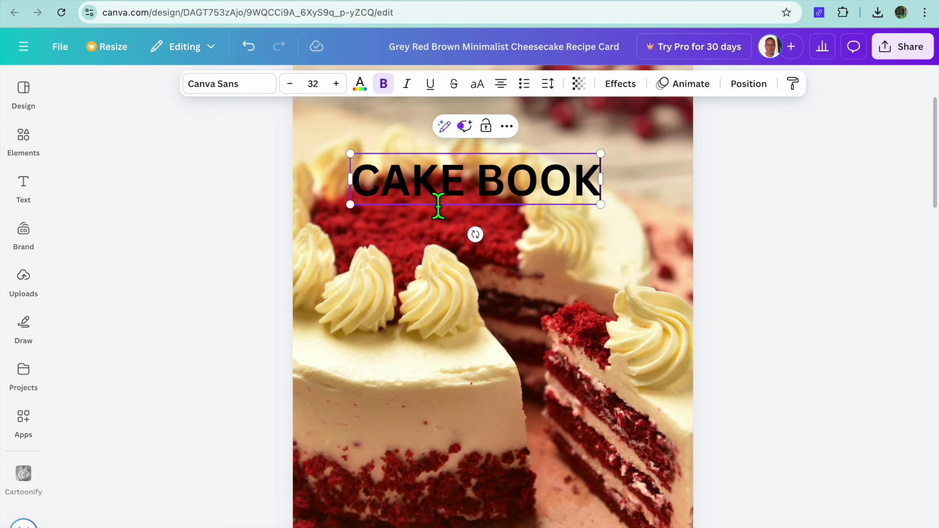
Try Montserrat Classic on the CAKE BOOK heading, and set its font to Caveat
click(241, 86)
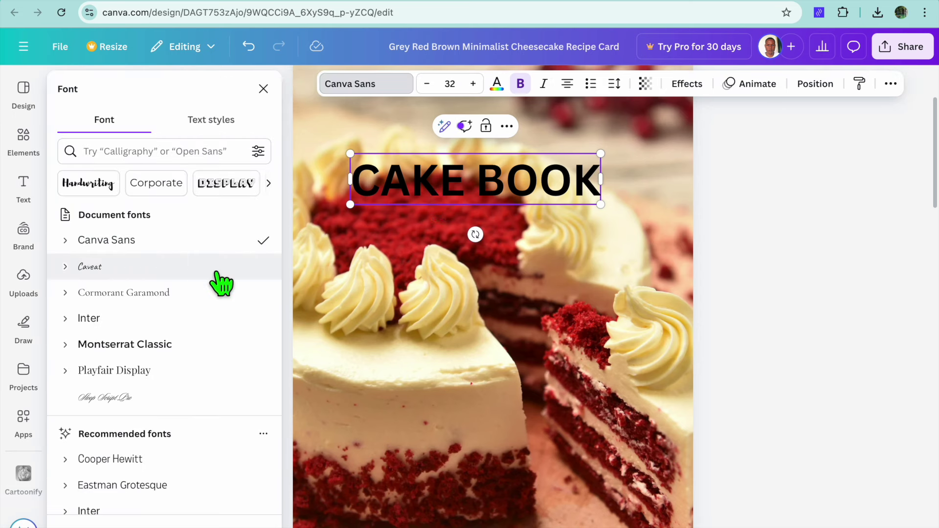
click(171, 345)
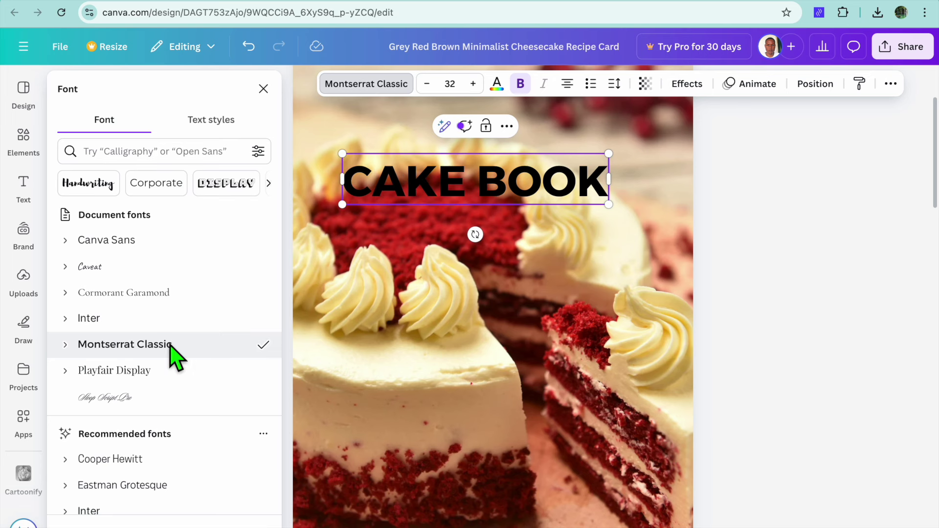
click(138, 268)
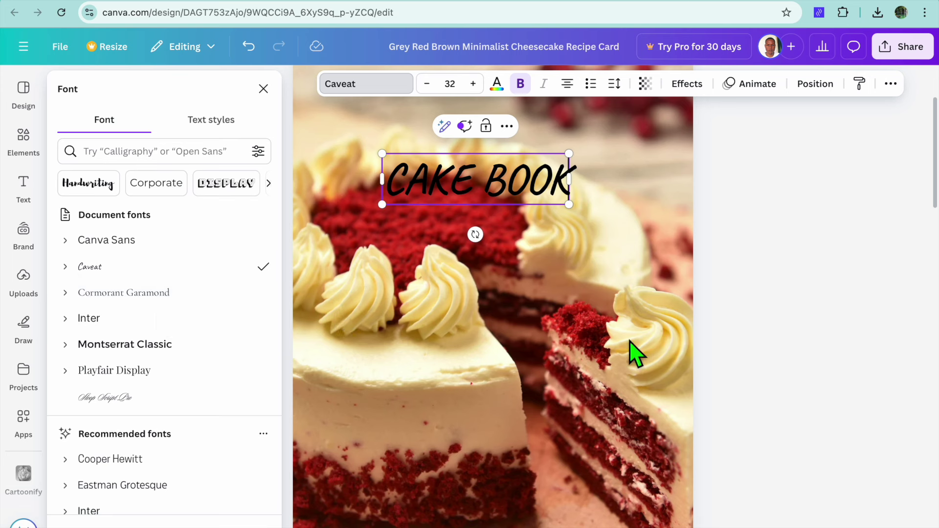
Set the transparency of the cover page's cake background image to 67
click(614, 318)
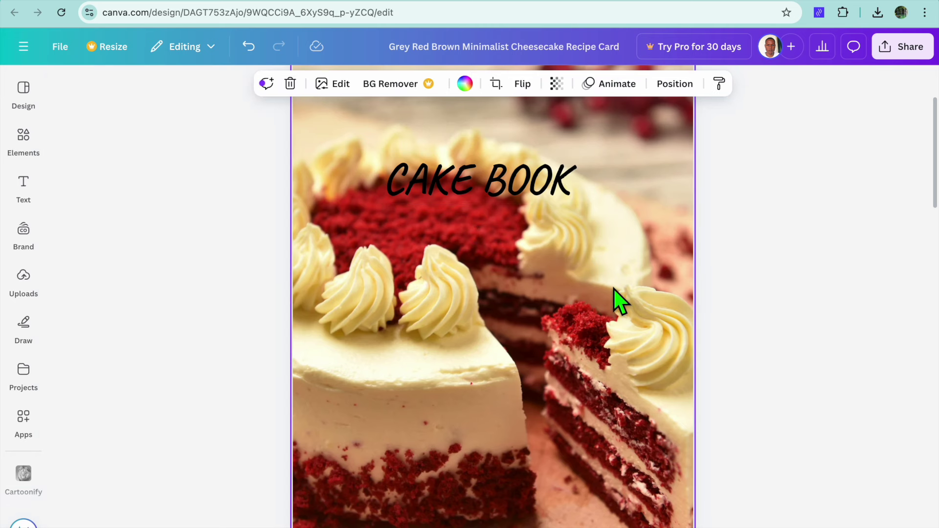
click(558, 84)
drag(587, 138, 555, 138)
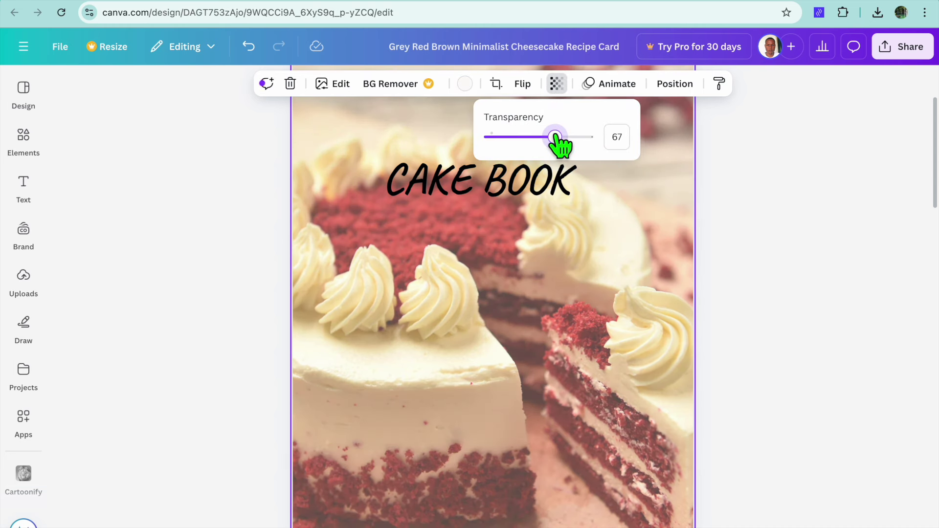
click(606, 270)
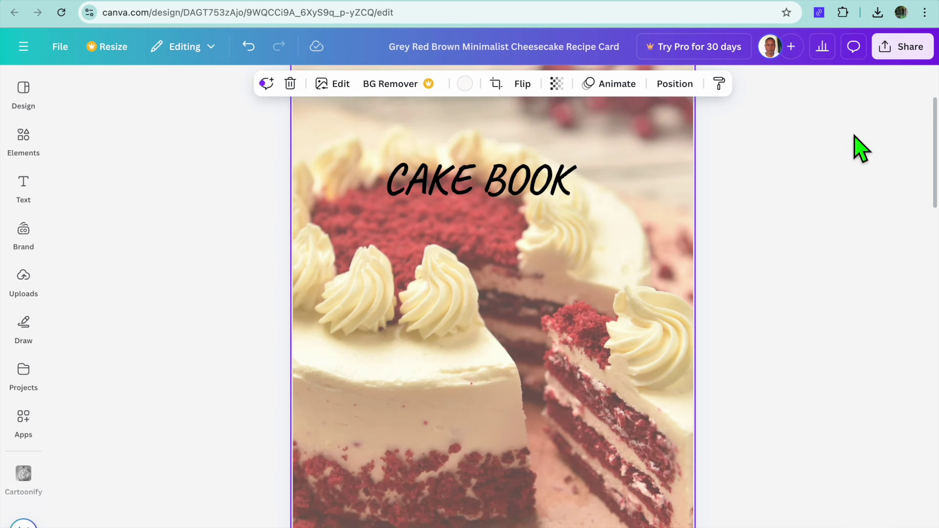
Open the design's sharing options, and switch to the Etsy breakfast cookbook listing to check its digital file type
click(894, 62)
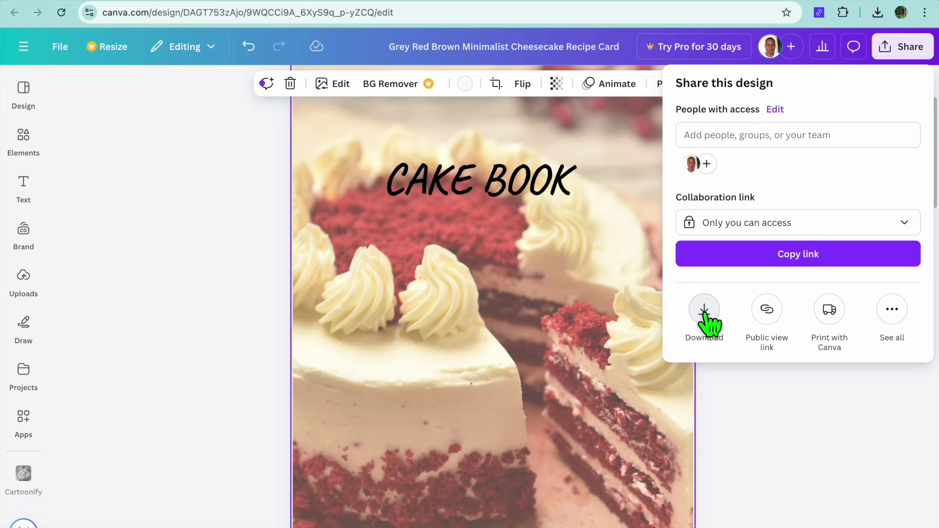
click(292, 2)
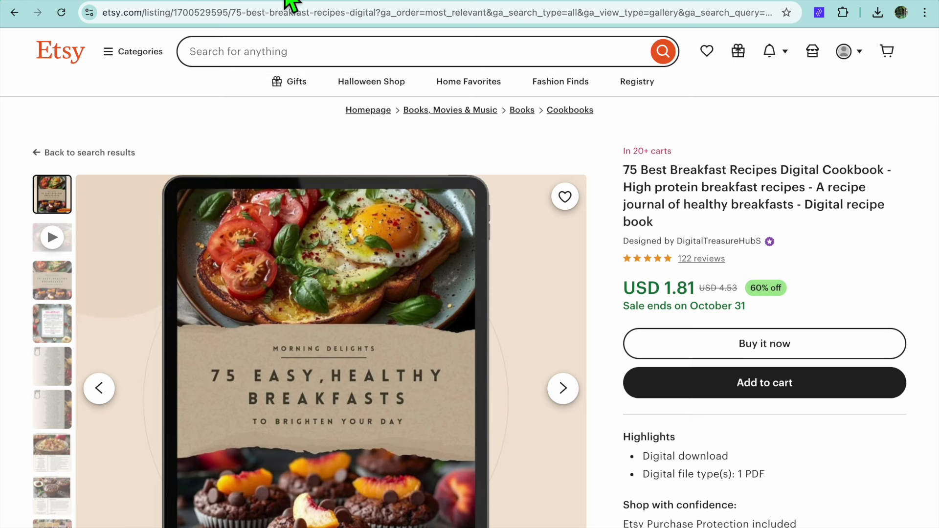
scroll(741, 338, down, 3)
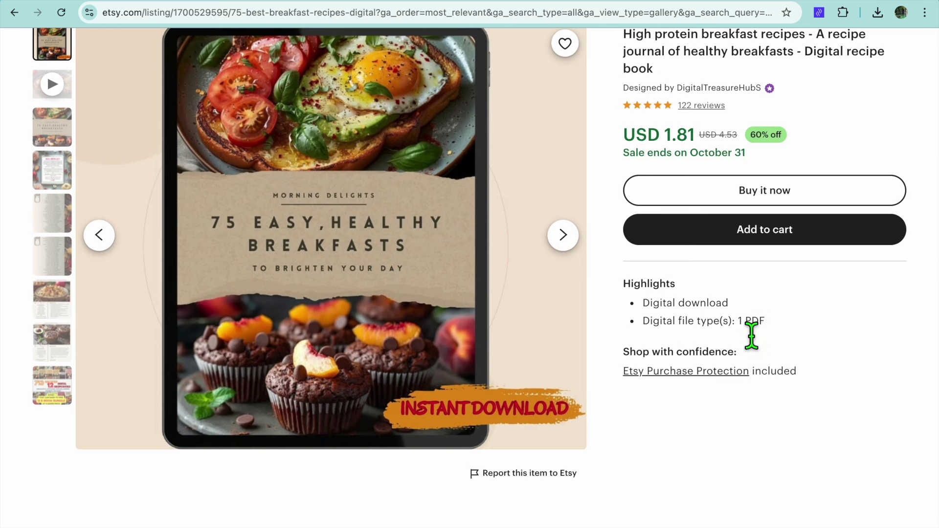
click(775, 325)
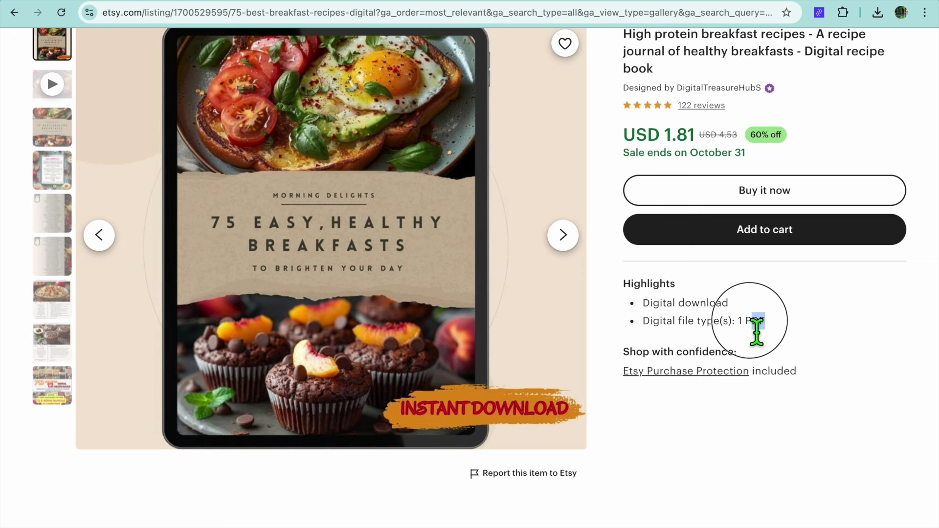
scroll(691, 334, up, 1)
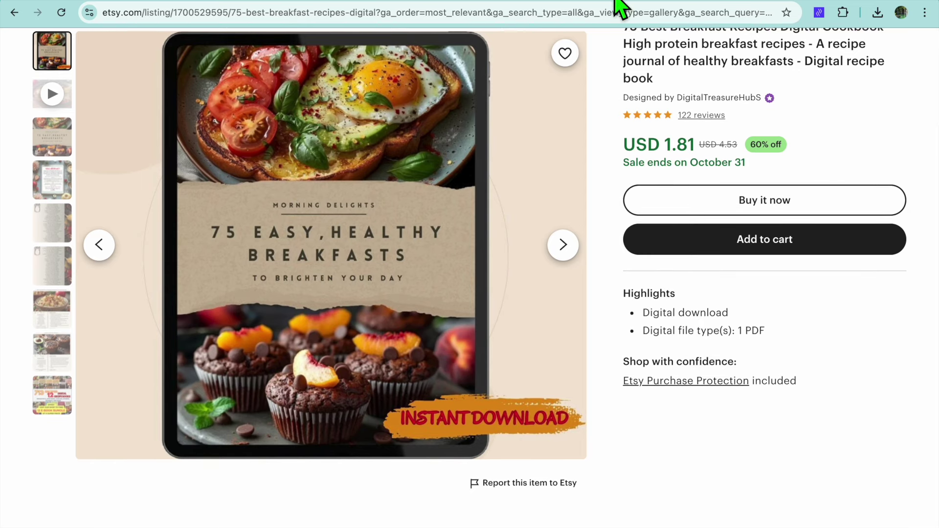
Return to the Canva design, create a template link for it and copy the link
click(599, 5)
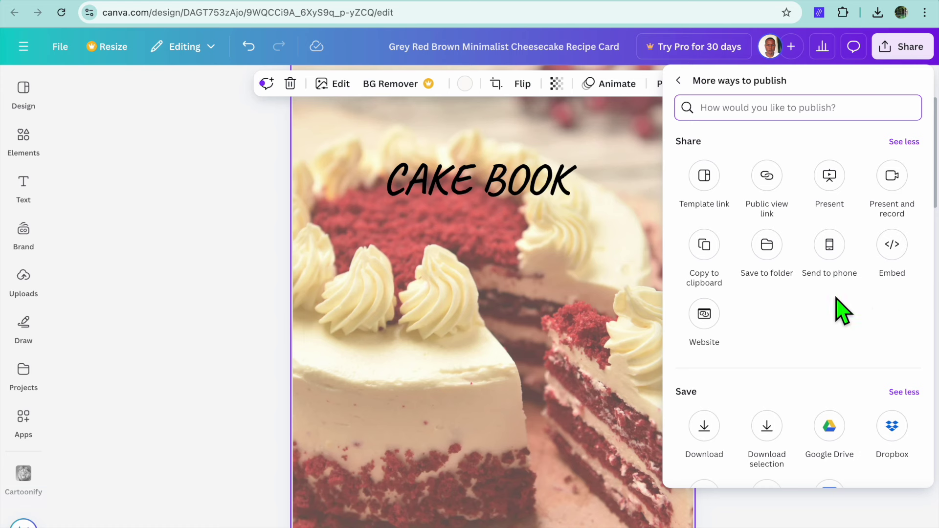
scroll(787, 315, down, 1)
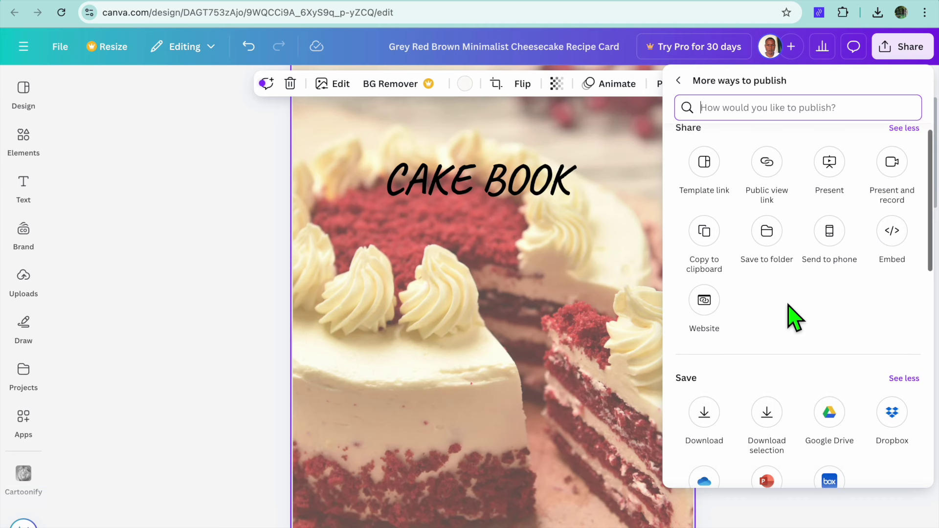
click(714, 172)
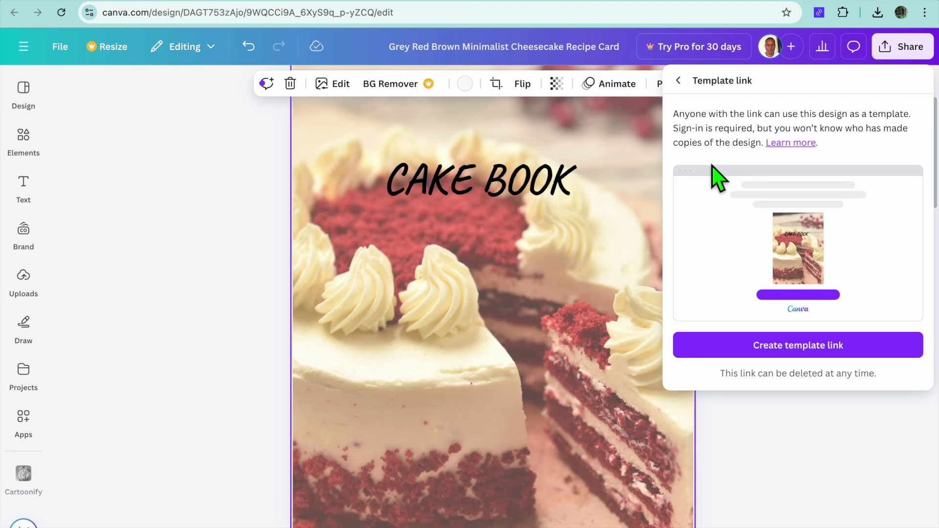
click(723, 340)
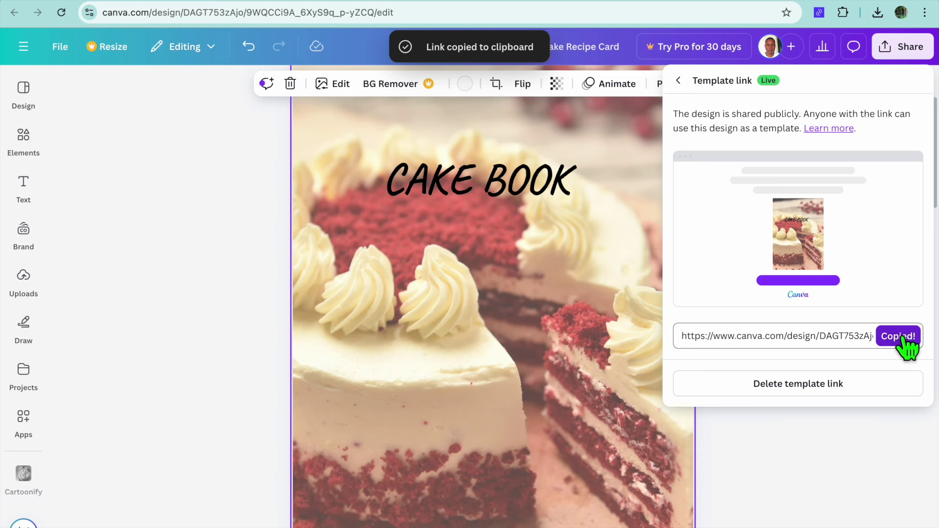
Add a new page at the end of the design, and place a heading on it reading "HERE'S THE LINK"
click(850, 467)
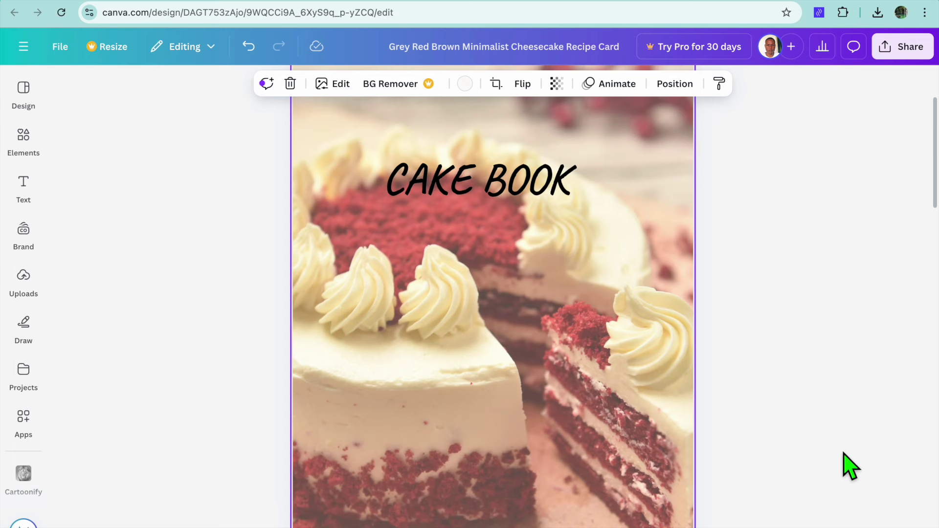
scroll(849, 412, down, 10)
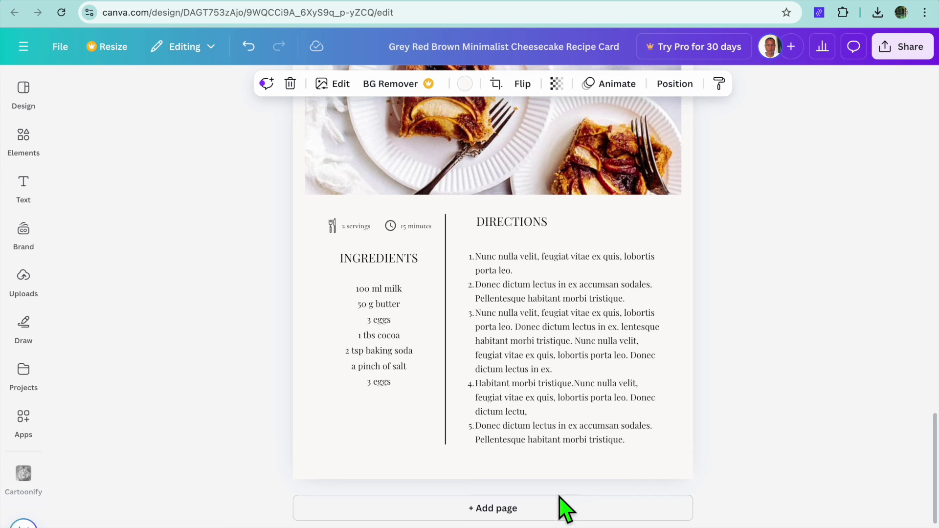
click(536, 511)
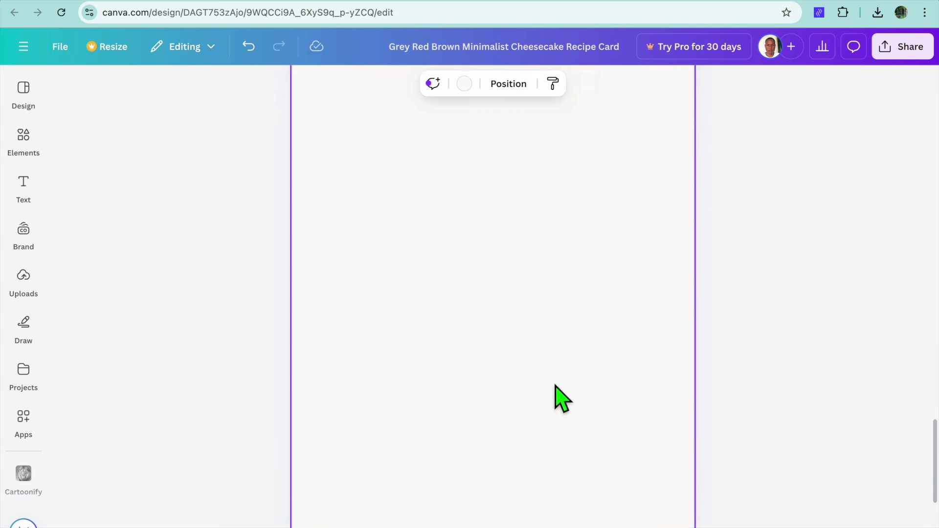
click(25, 192)
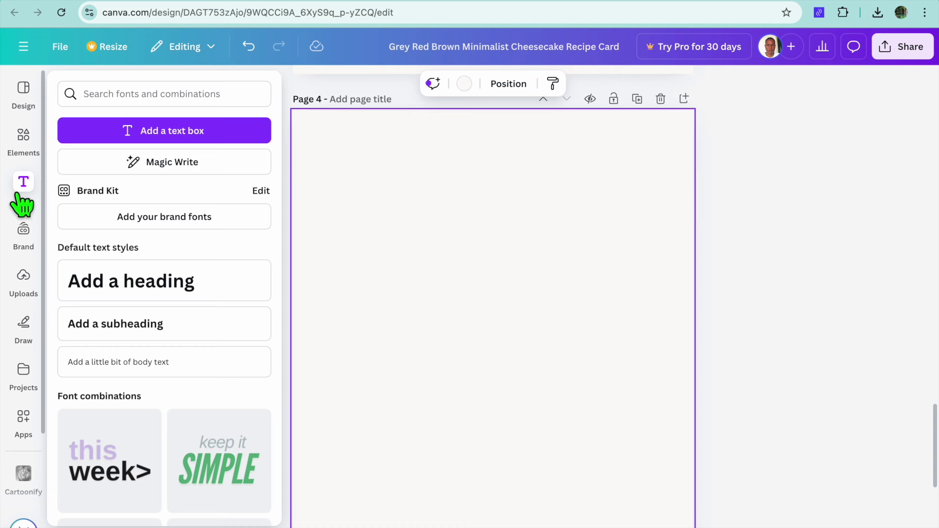
click(88, 292)
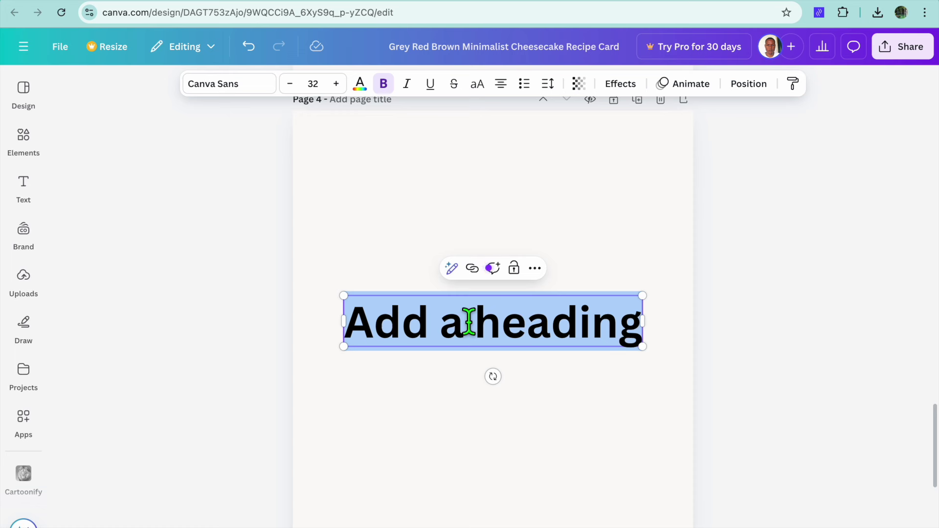
text(HERE)
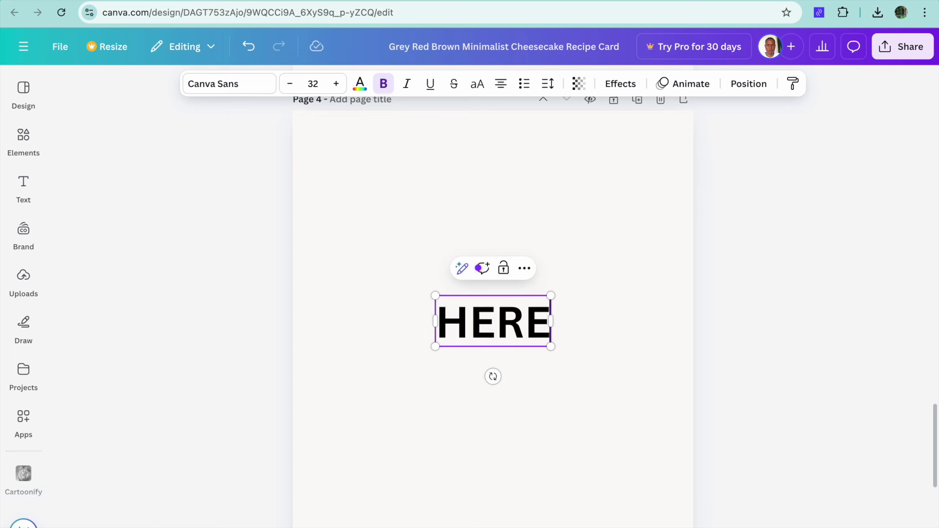
text('S THE)
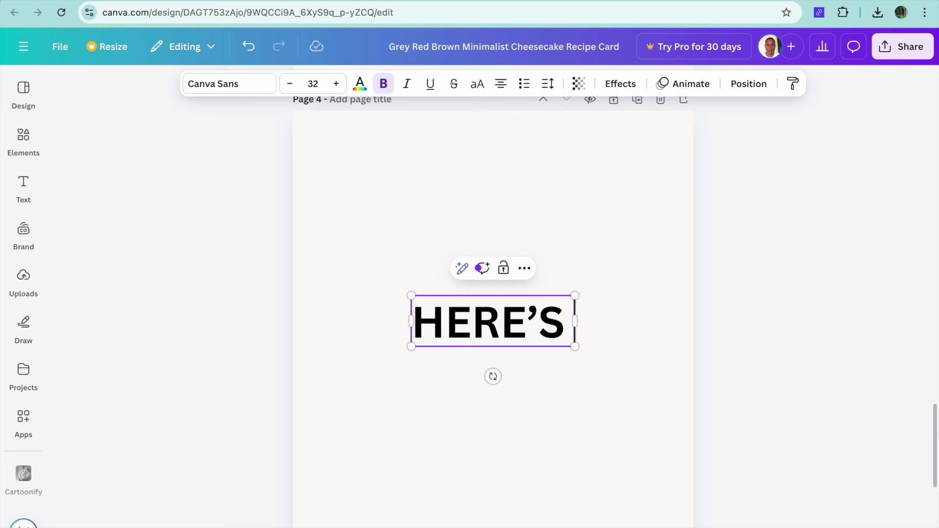
text( LINK)
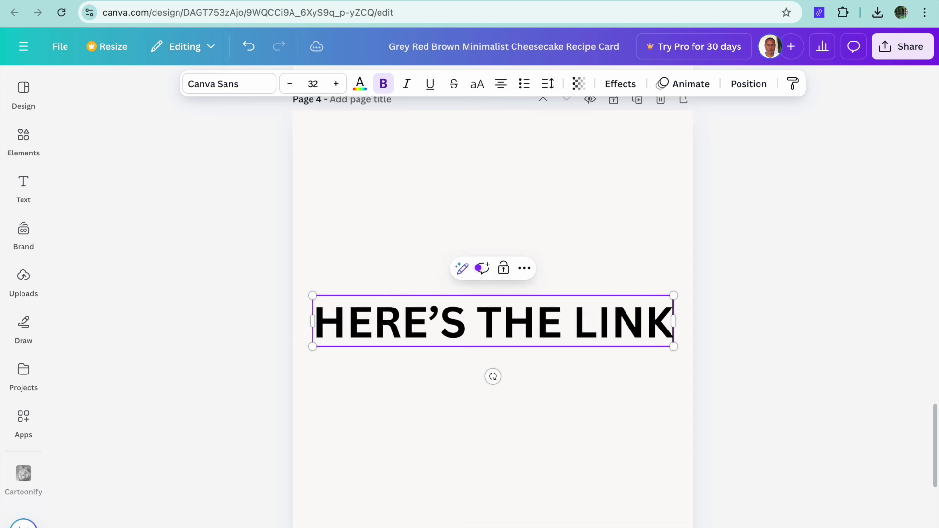
Link the entire "HERE'S THE LINK" heading text on page 4 to the copied template link
click(406, 327)
click(326, 324)
drag(326, 323, 677, 346)
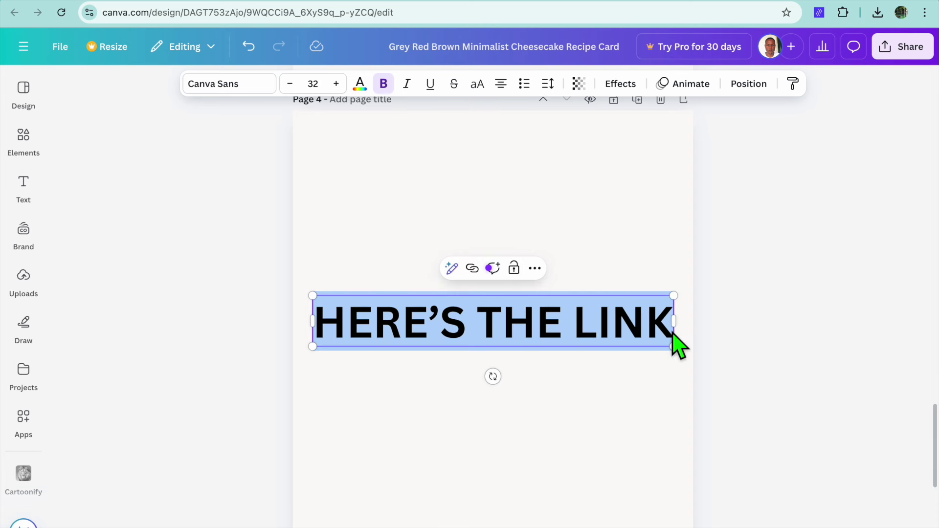
click(472, 269)
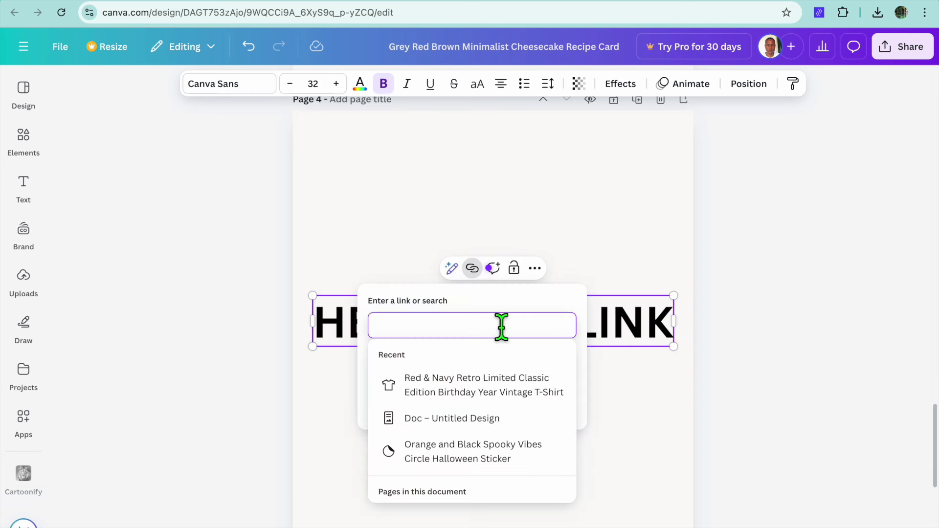
right_click(474, 325)
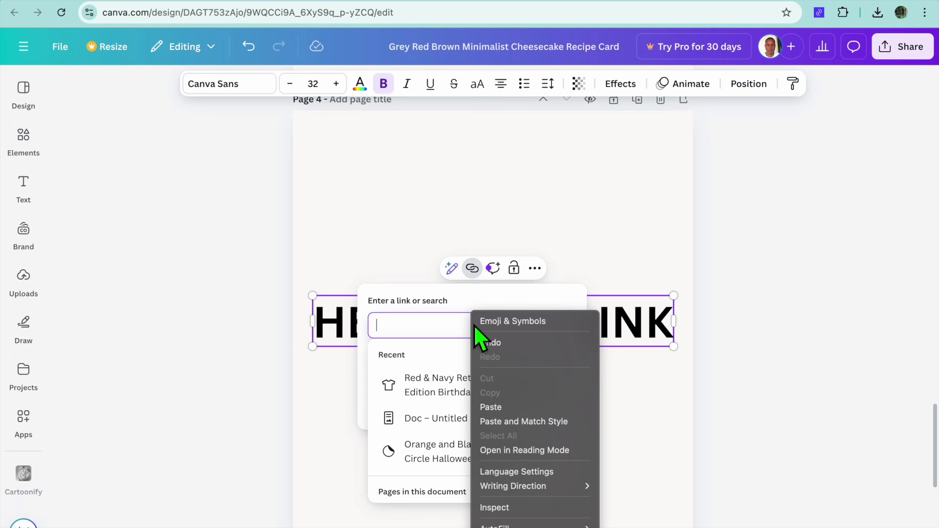
click(494, 407)
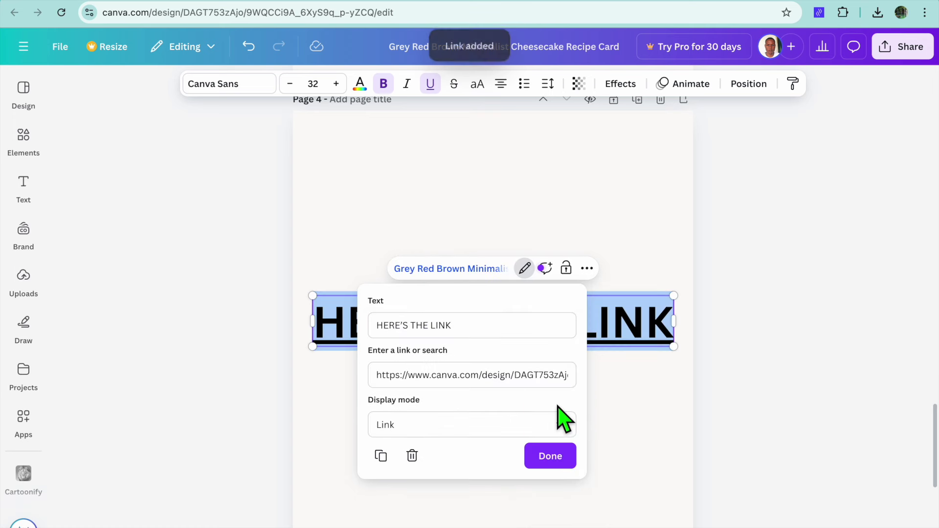
click(563, 456)
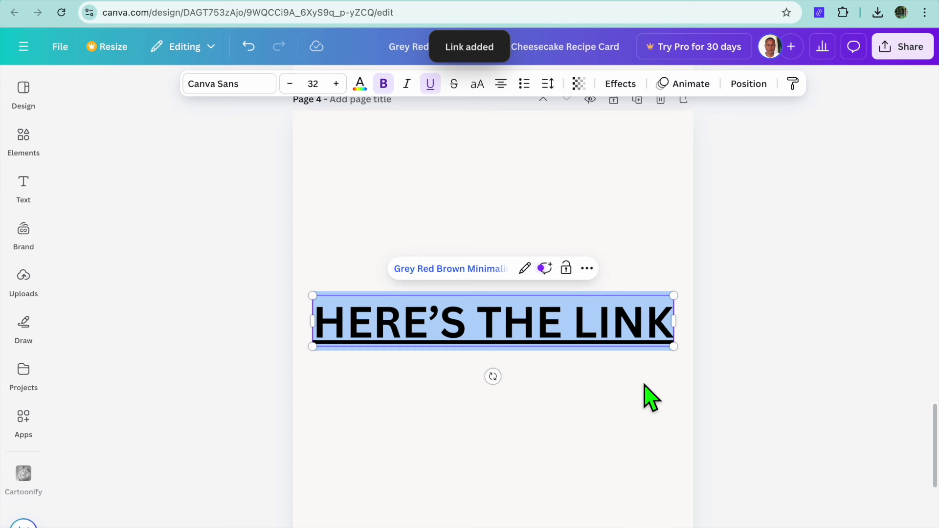
Open the design's download settings and set the file type to PDF Standard
click(902, 51)
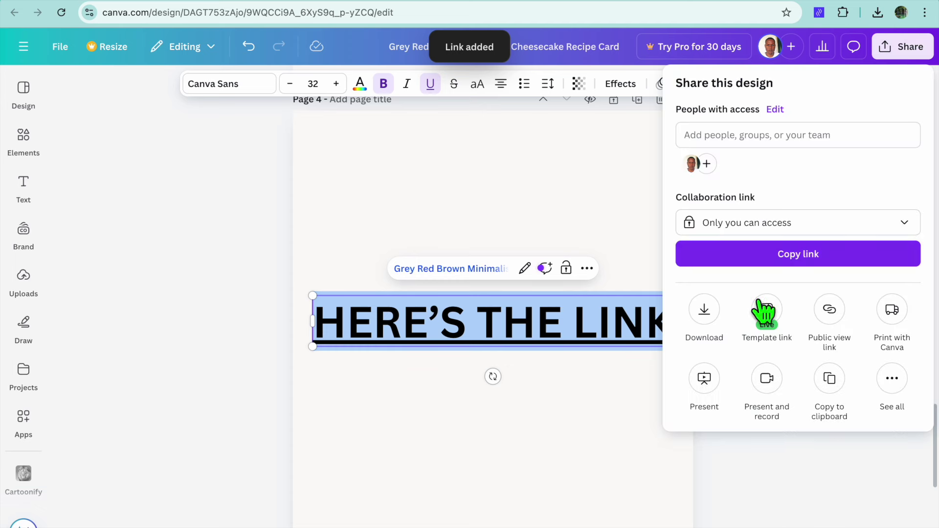
click(704, 311)
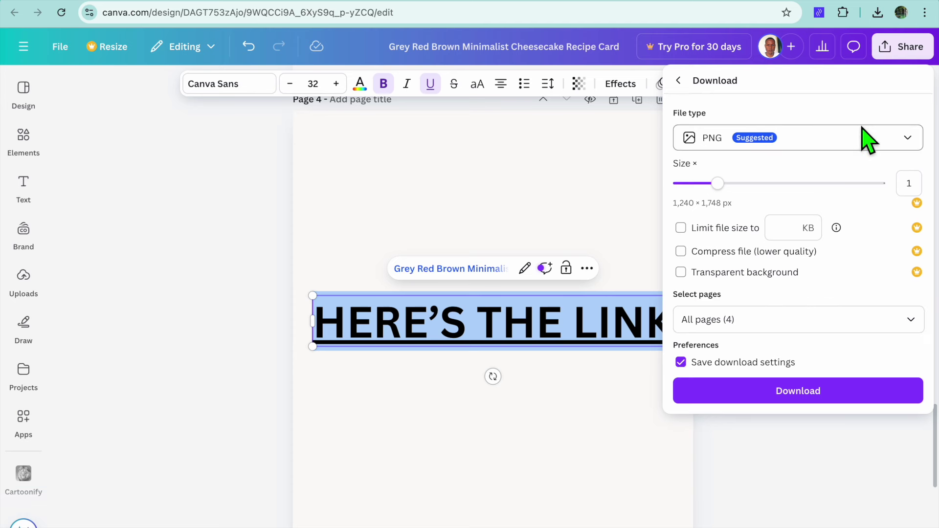
click(845, 140)
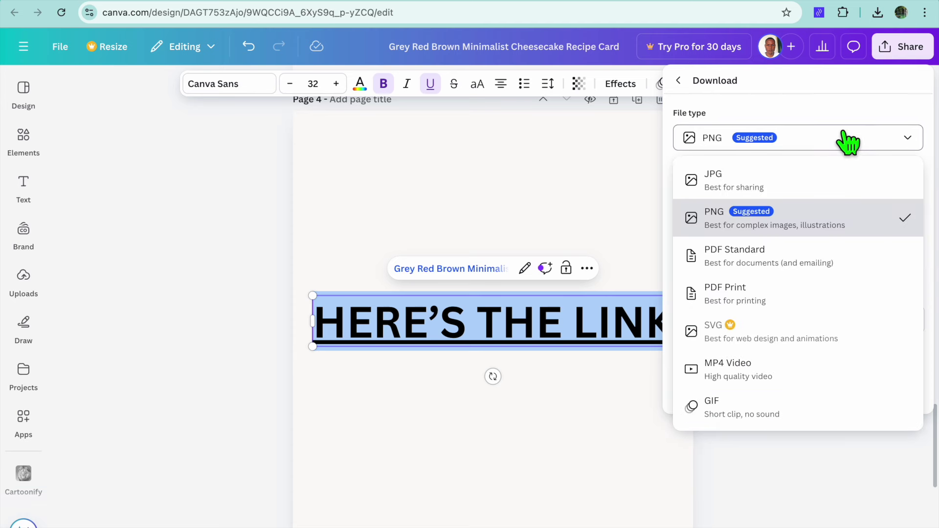
click(785, 260)
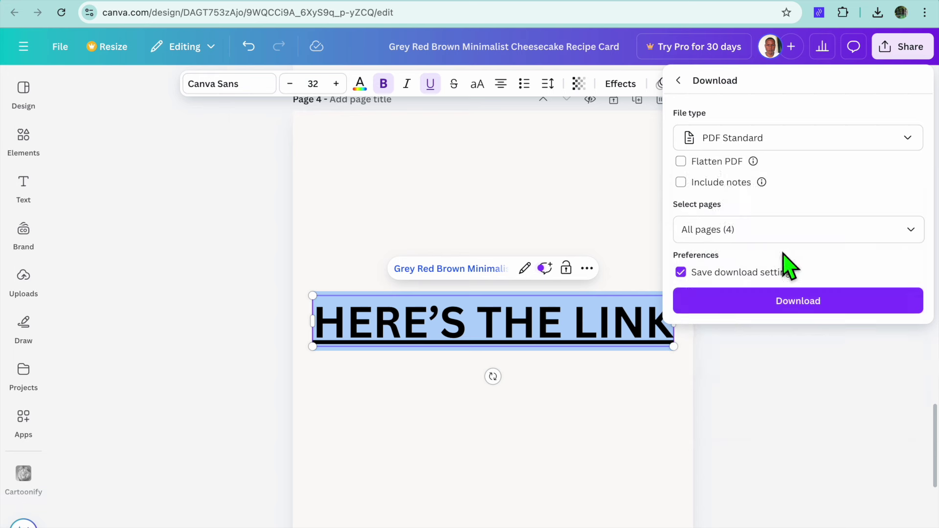
Limit the page selection to page 4 only, and download it
click(874, 238)
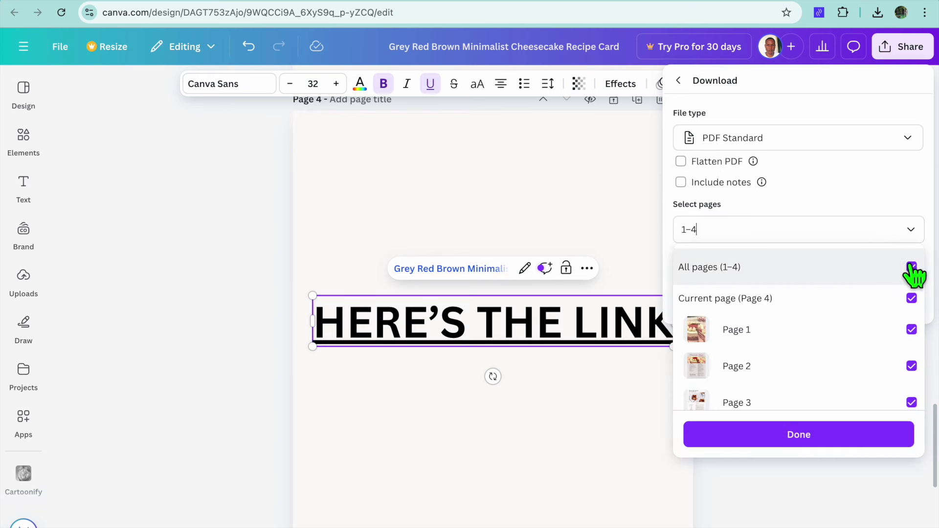
click(911, 268)
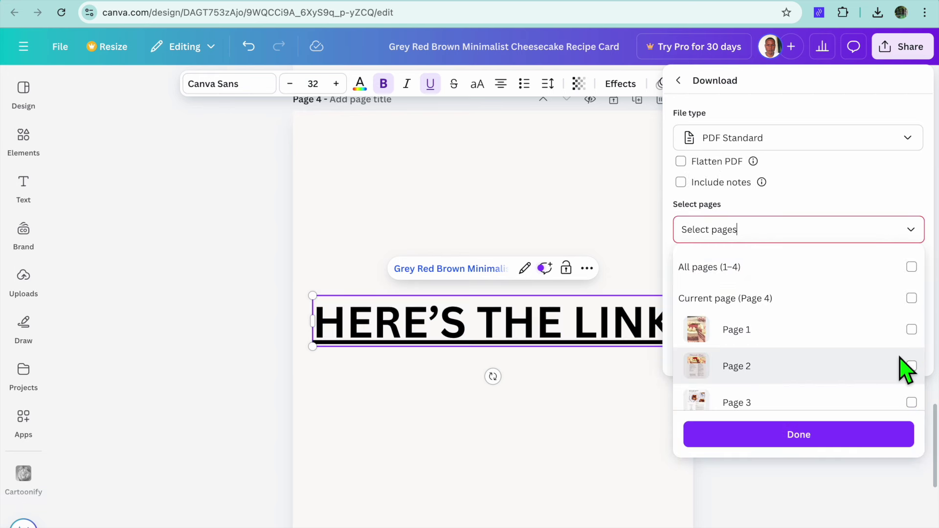
scroll(897, 369, down, 2)
click(912, 388)
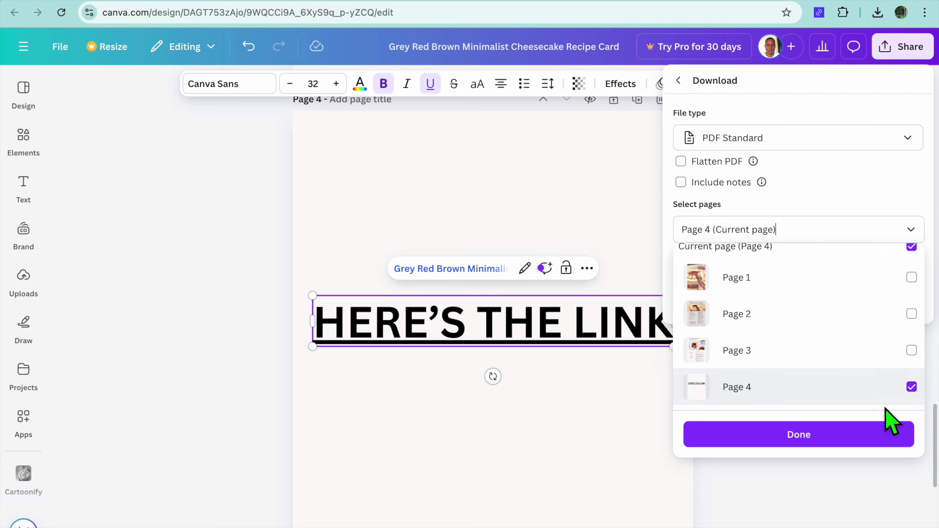
click(847, 437)
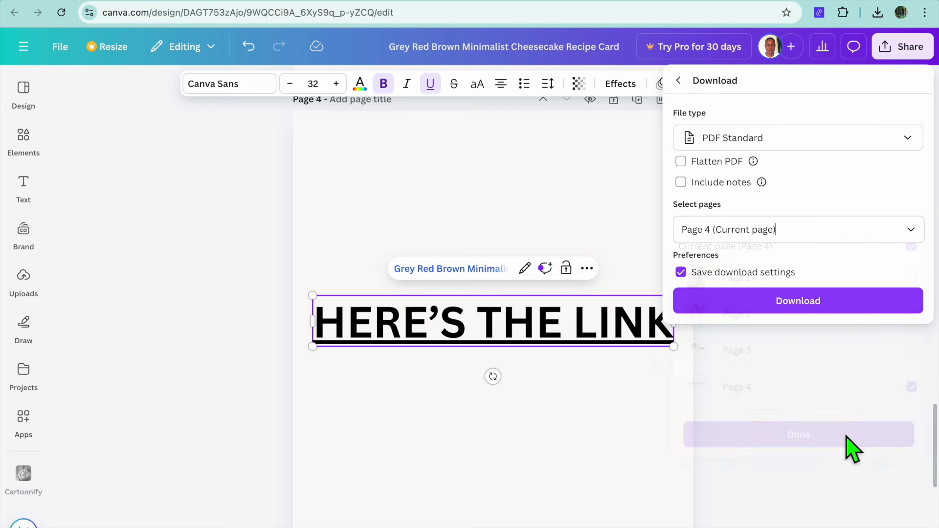
click(801, 301)
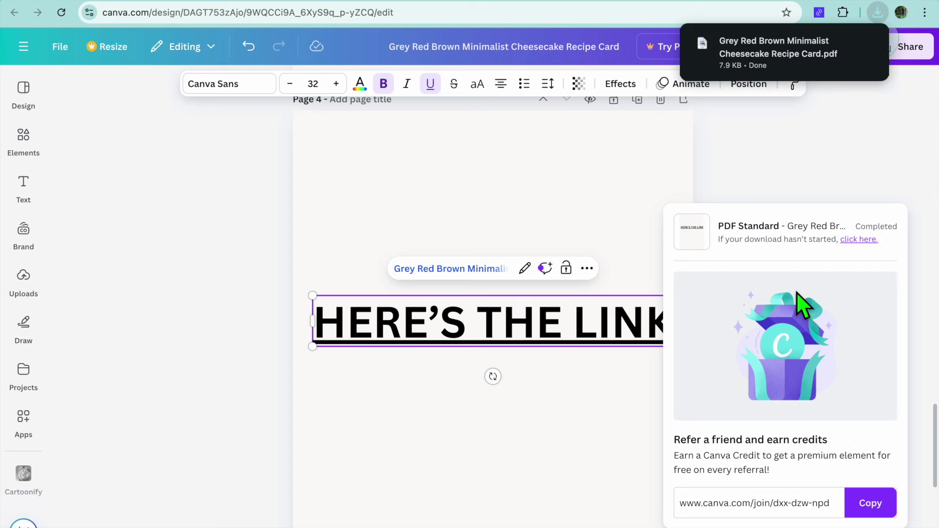
Open the downloaded PDF, follow its "HERE'S THE LINK" hyperlink, and open the template for editing to test the link
click(782, 54)
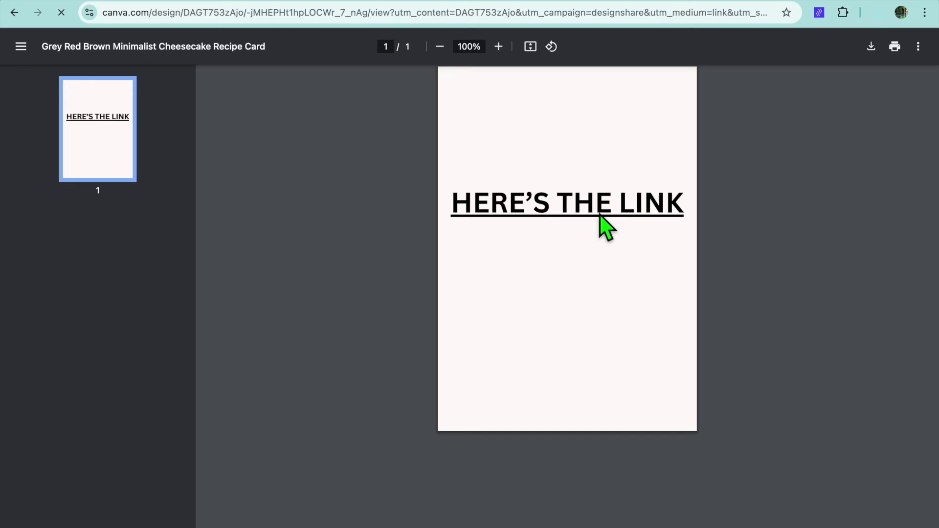
scroll(445, 163, down, 2)
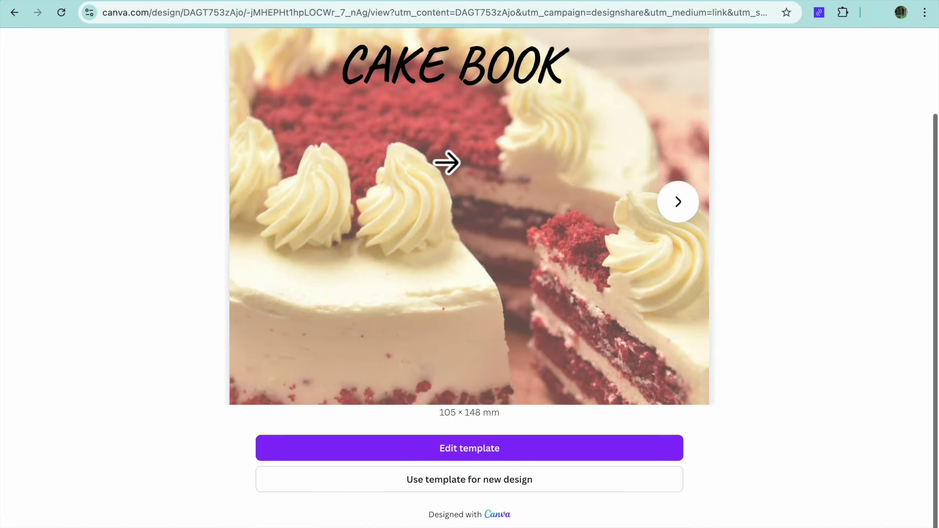
click(481, 446)
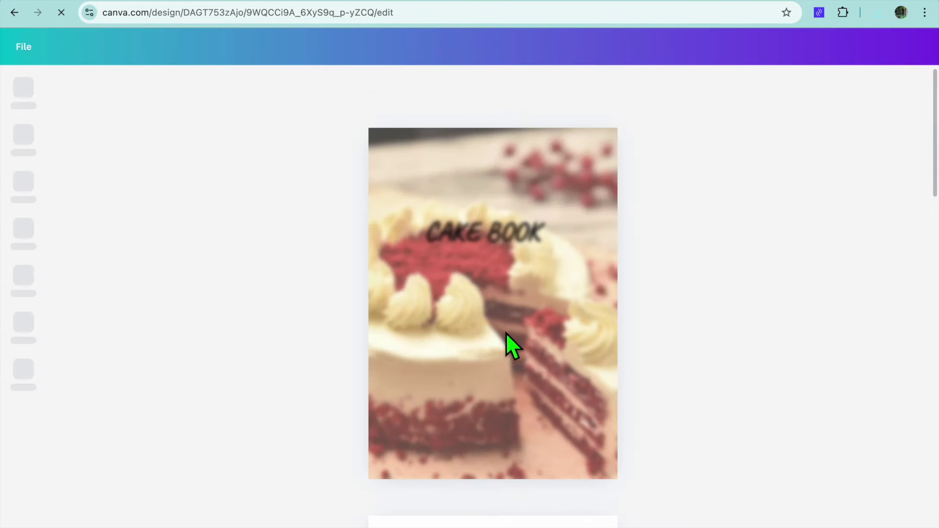
scroll(506, 327, down, 3)
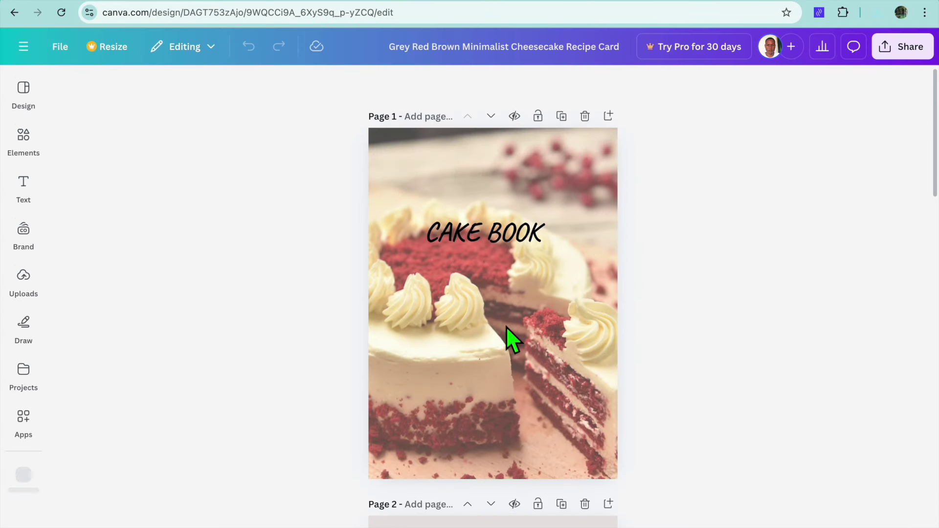
Switch to the Etsy recipes book search page, and open the shop's new listing form
click(899, 55)
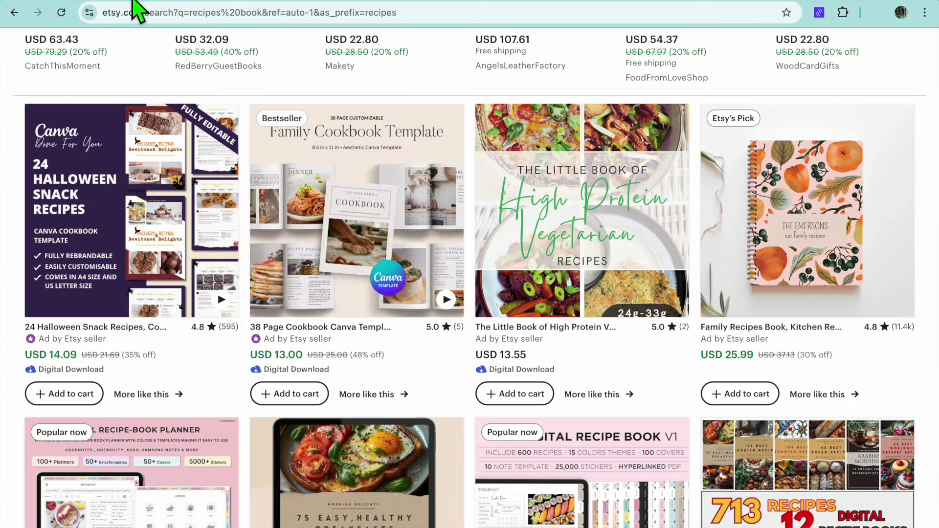
scroll(195, 143, up, 7)
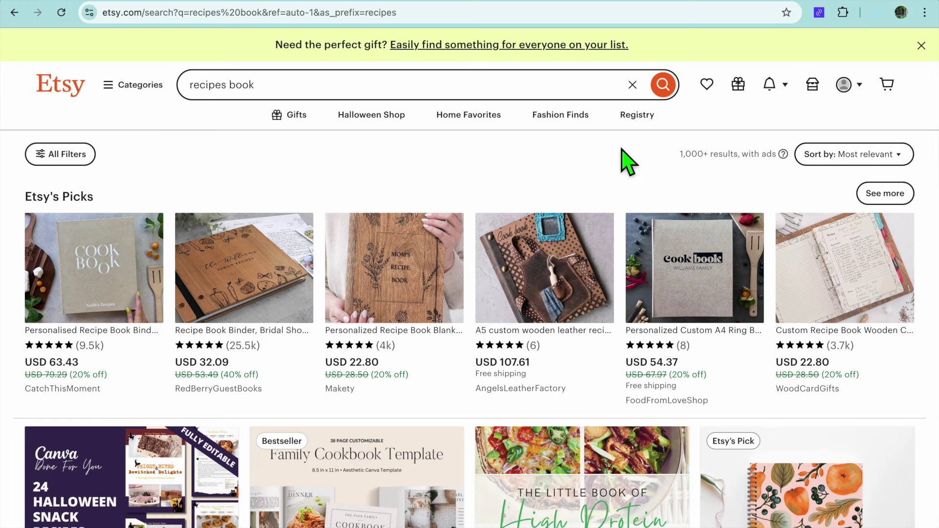
click(813, 88)
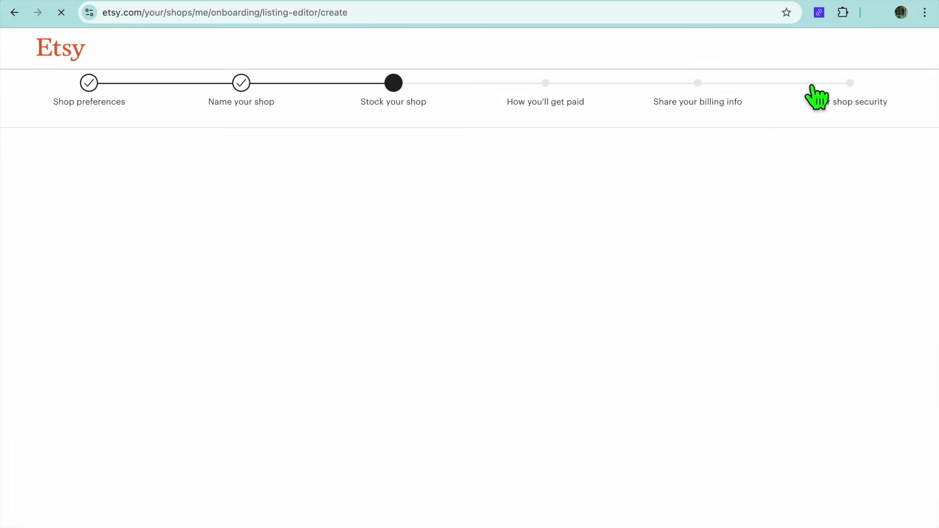
scroll(611, 155, down, 3)
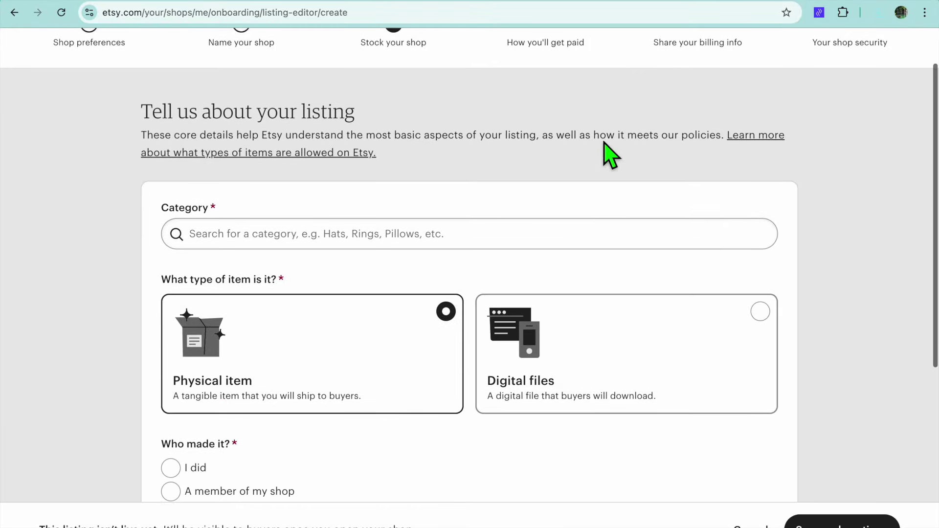
Set the item type to Digital files, and search the categories for "RECIPE" to assign the Cookbooks category
click(442, 181)
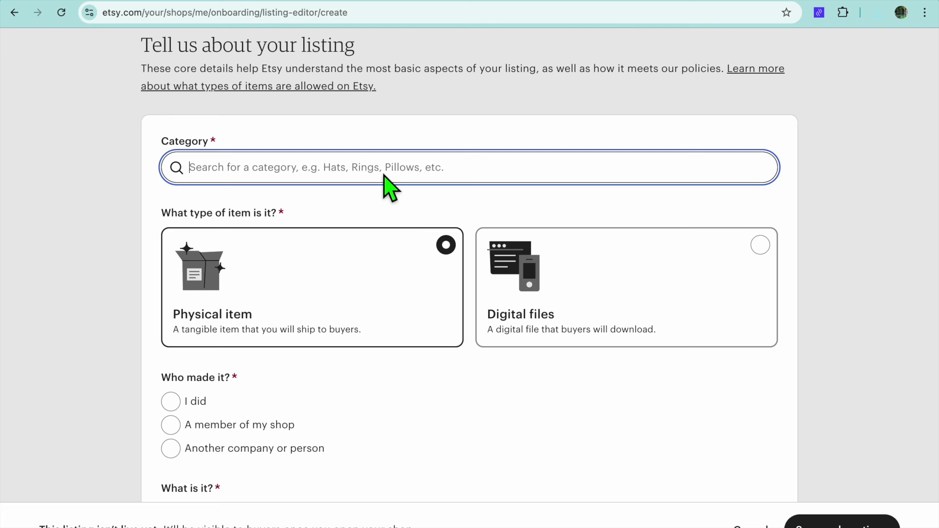
click(759, 247)
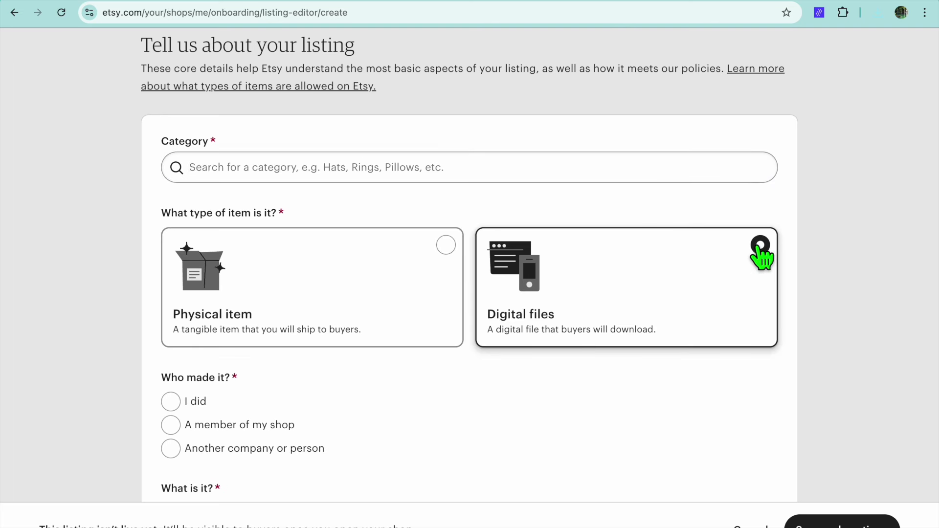
click(401, 172)
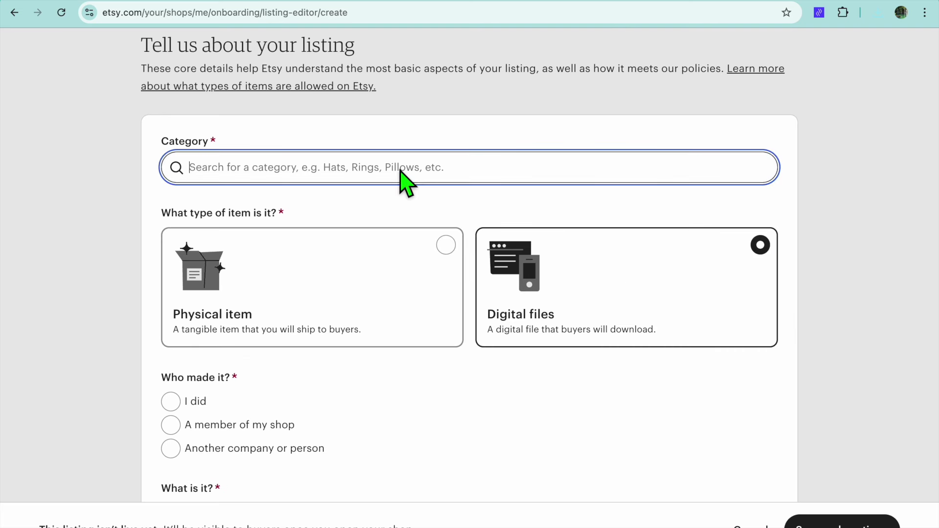
text(RE)
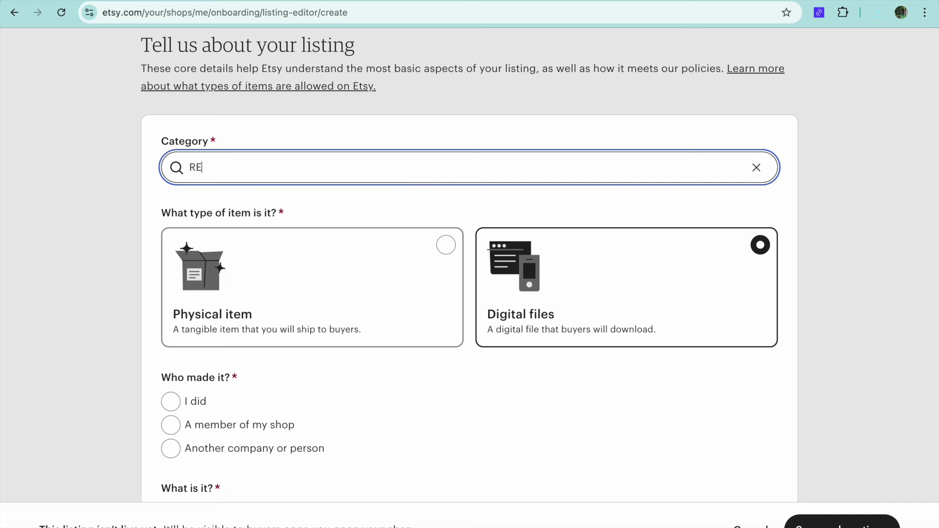
text(CIPE)
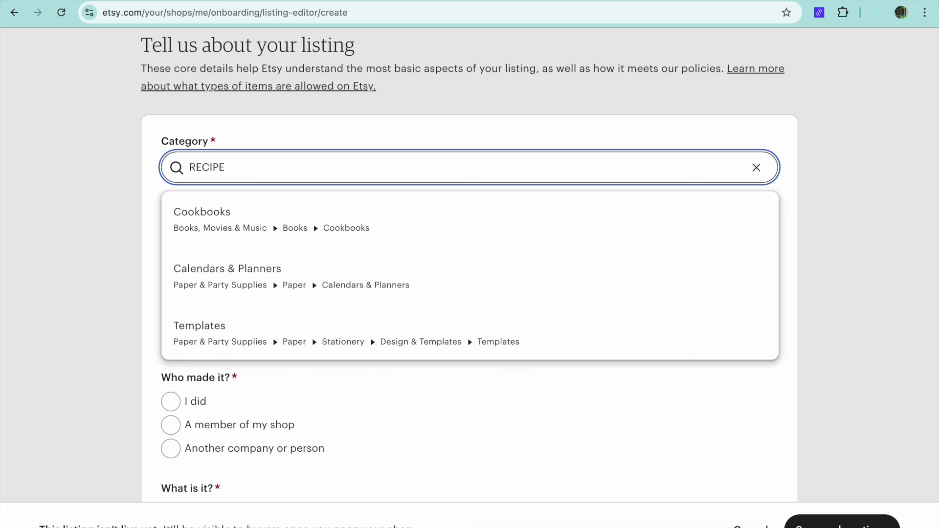
click(303, 221)
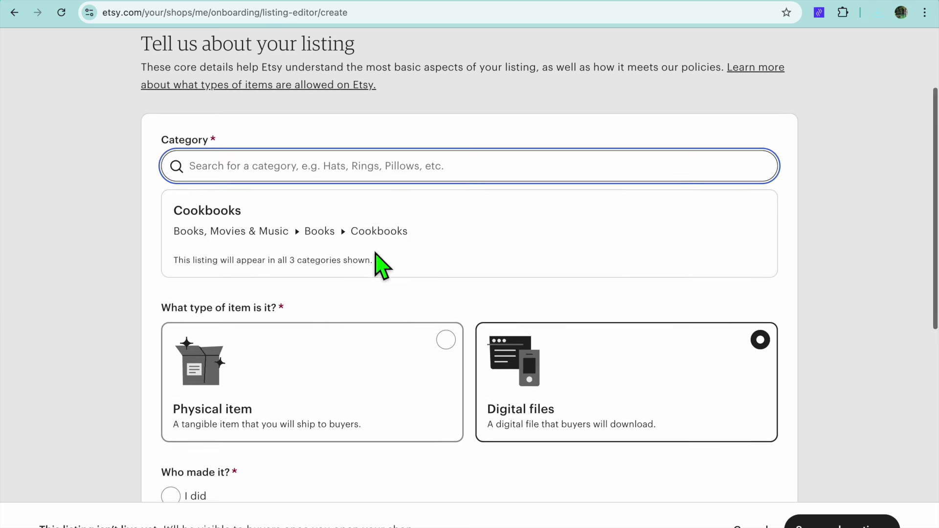
State that "I did" make the item and that it is "A finished product"
scroll(379, 264, down, 5)
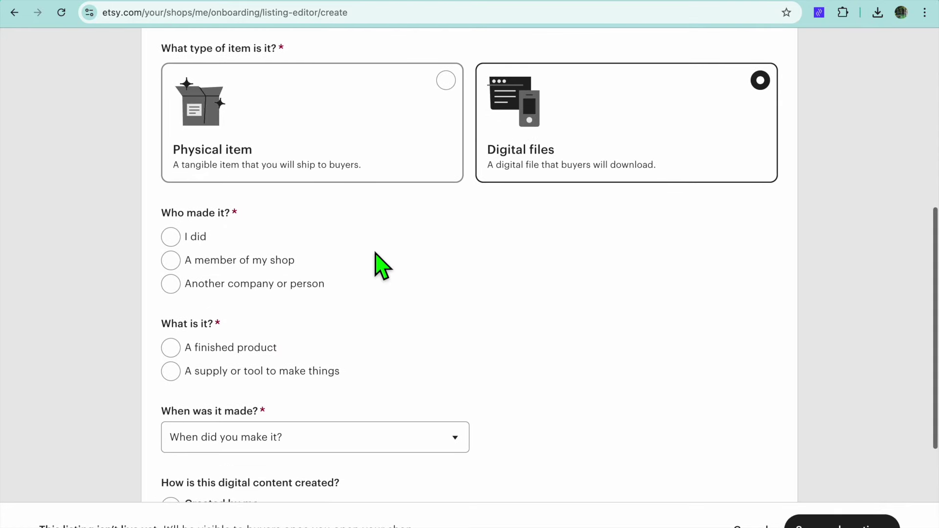
scroll(379, 264, up, 2)
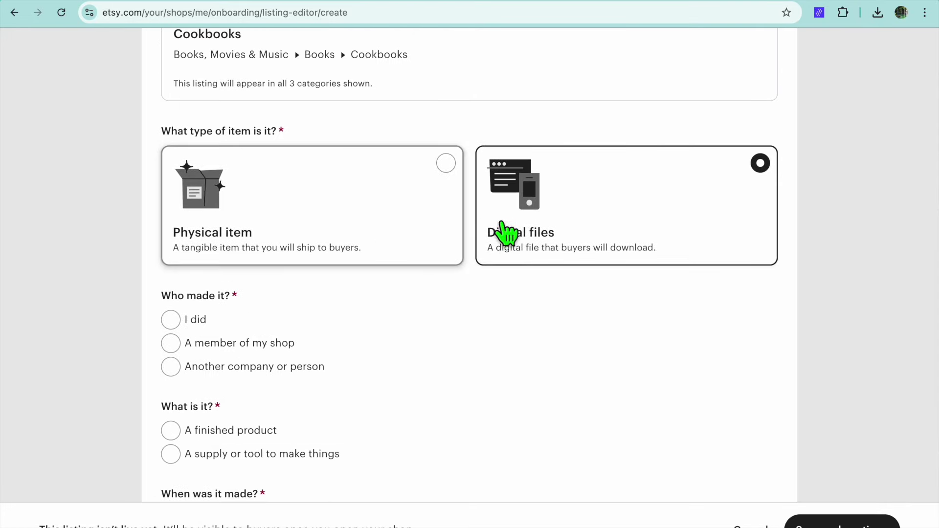
scroll(402, 288, down, 2)
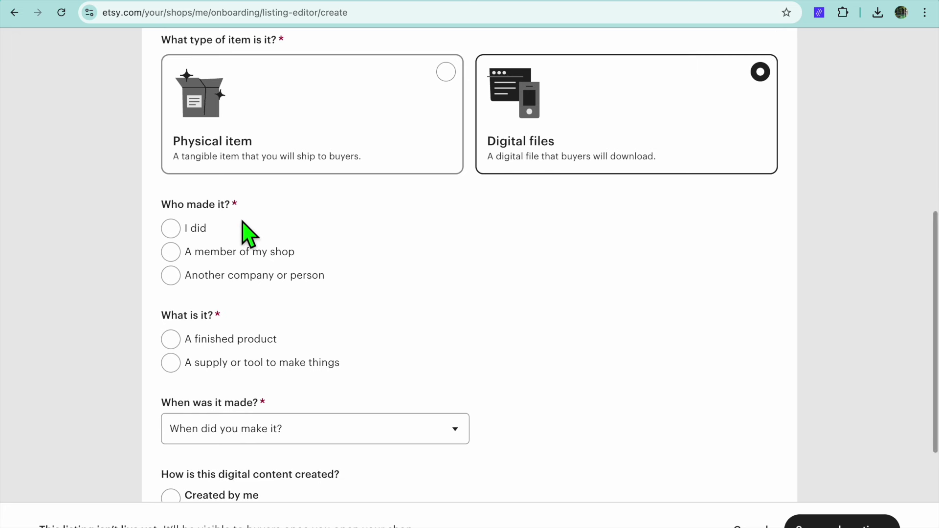
click(171, 228)
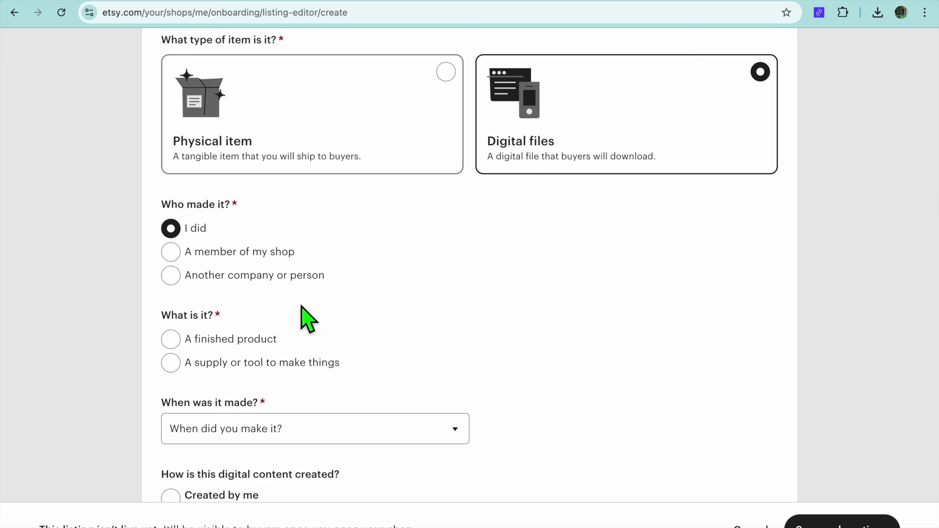
scroll(301, 313, down, 3)
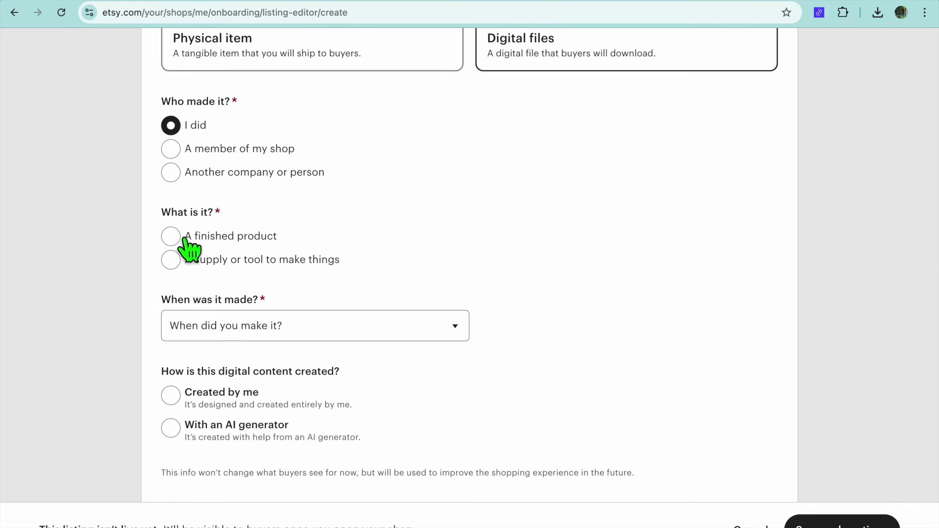
scroll(311, 316, down, 3)
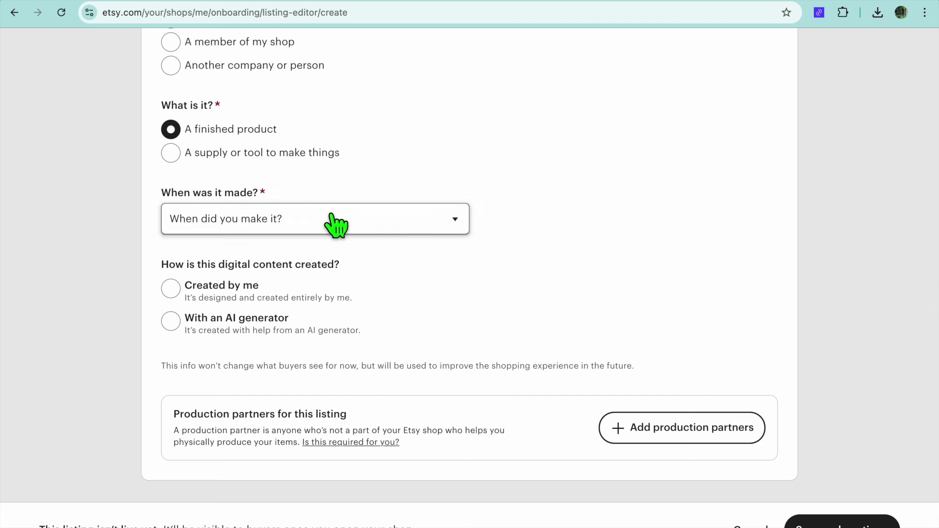
Set the making date to 2020 - 2024 and the digital content to "Created by me", and continue to the listing details
click(330, 219)
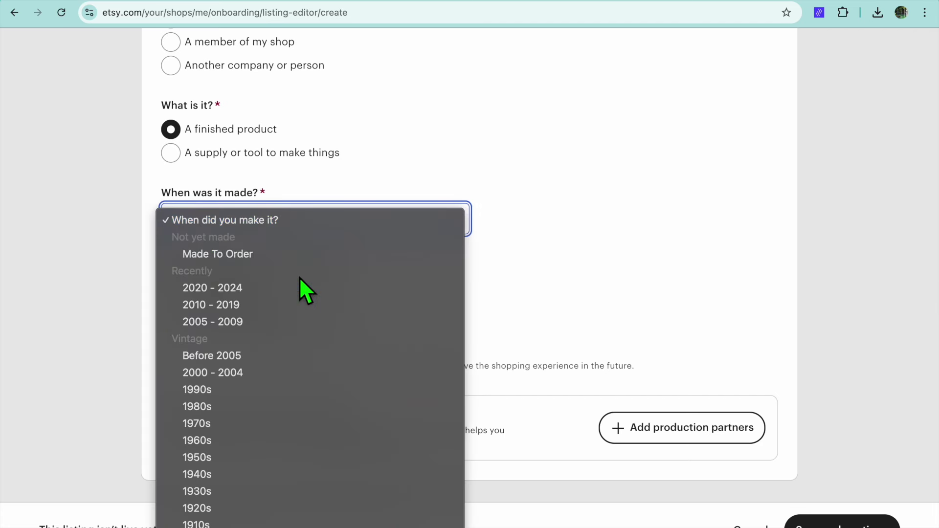
click(256, 289)
scroll(344, 299, down, 1)
scroll(348, 309, down, 1)
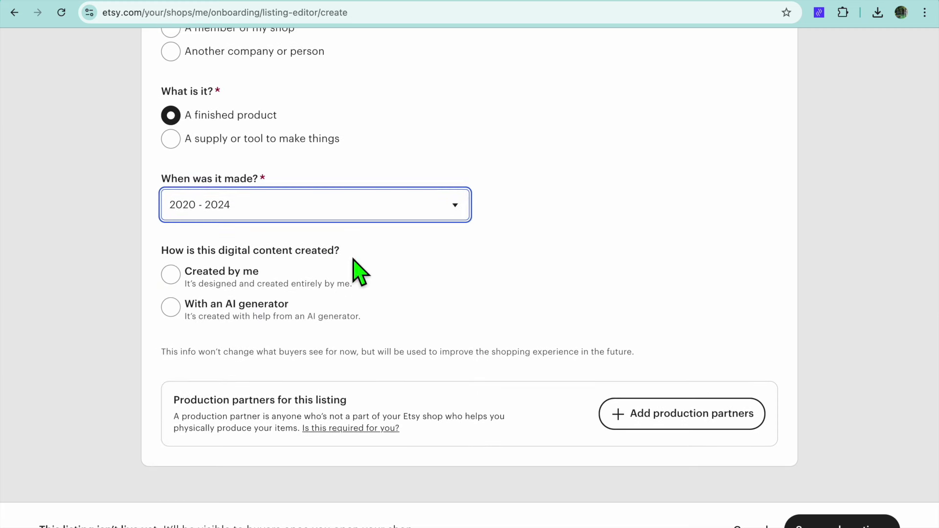
click(179, 278)
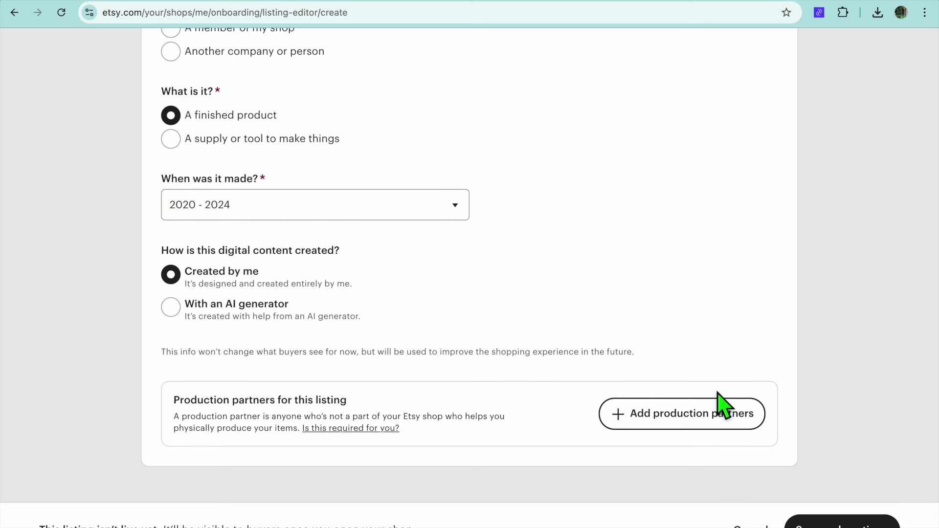
click(841, 521)
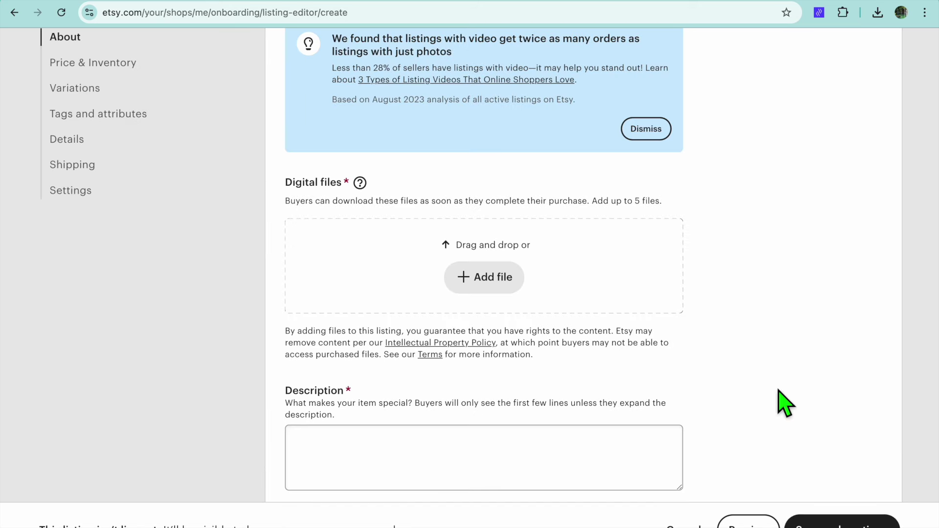
Upload "Grey Red Brown Minimalist Cheesecake Recipe Card.pdf" from Downloads as the listing's digital file
scroll(782, 401, up, 1)
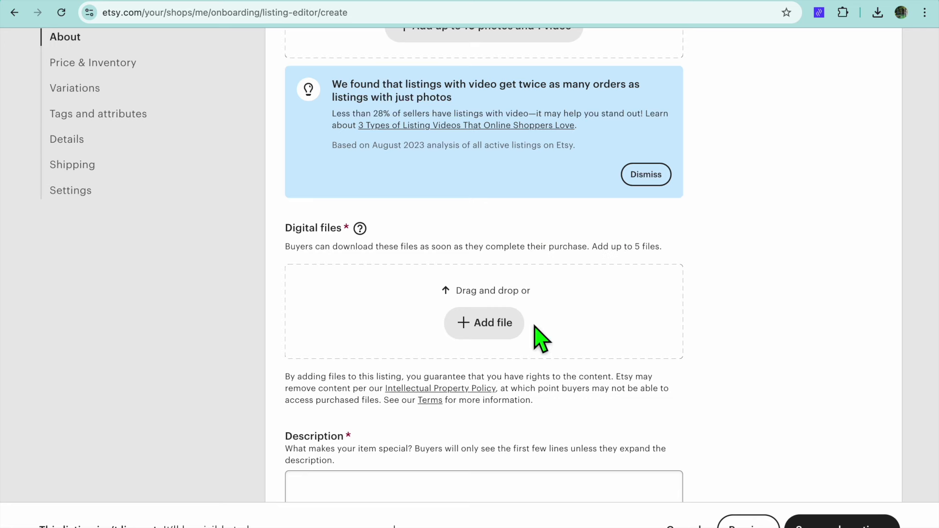
click(483, 325)
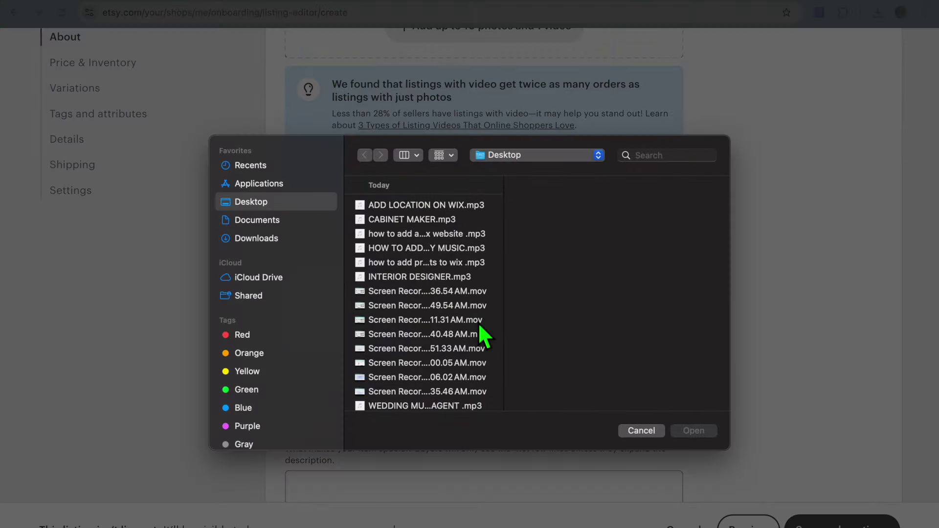
click(265, 237)
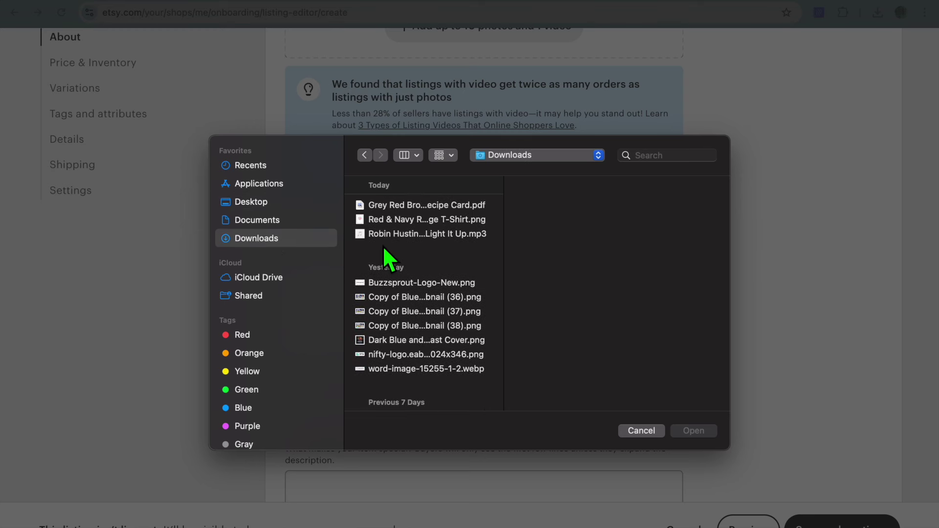
click(417, 206)
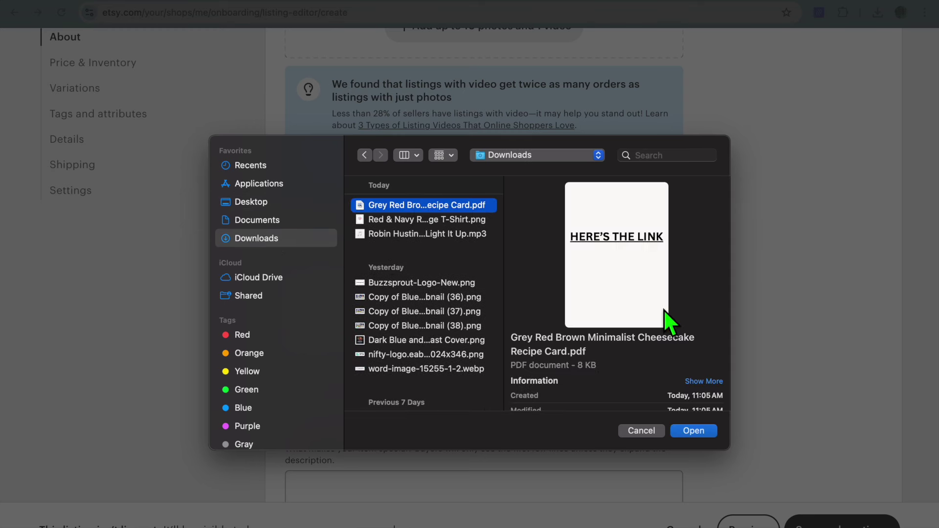
click(703, 432)
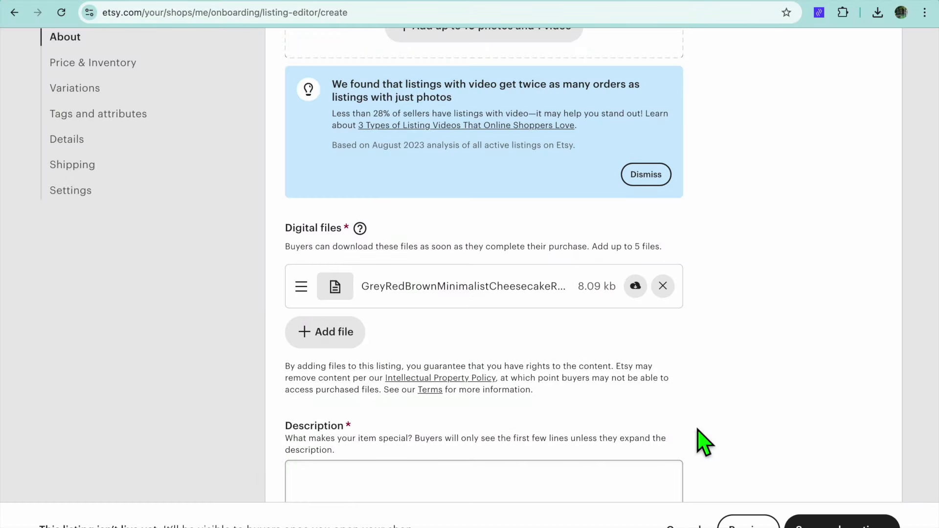
Check the title and photo fields, and view the 75 breakfast recipes listing's "What will YOU get?" image as a photo reference before returning to the form
scroll(704, 443, up, 5)
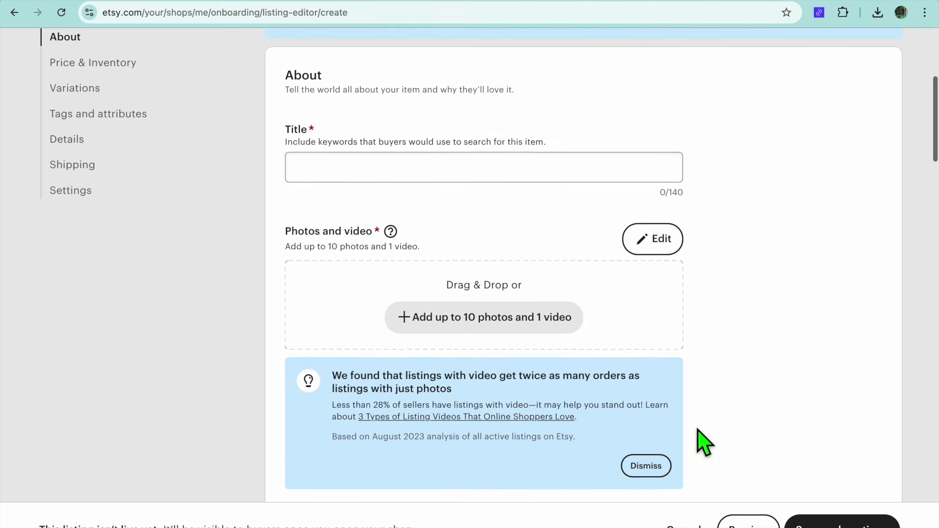
scroll(645, 441, up, 2)
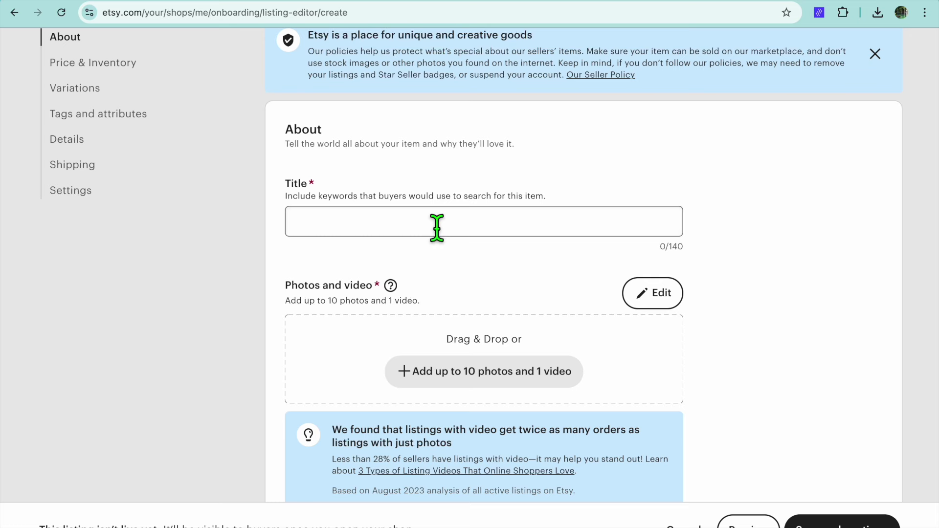
scroll(437, 227, down, 3)
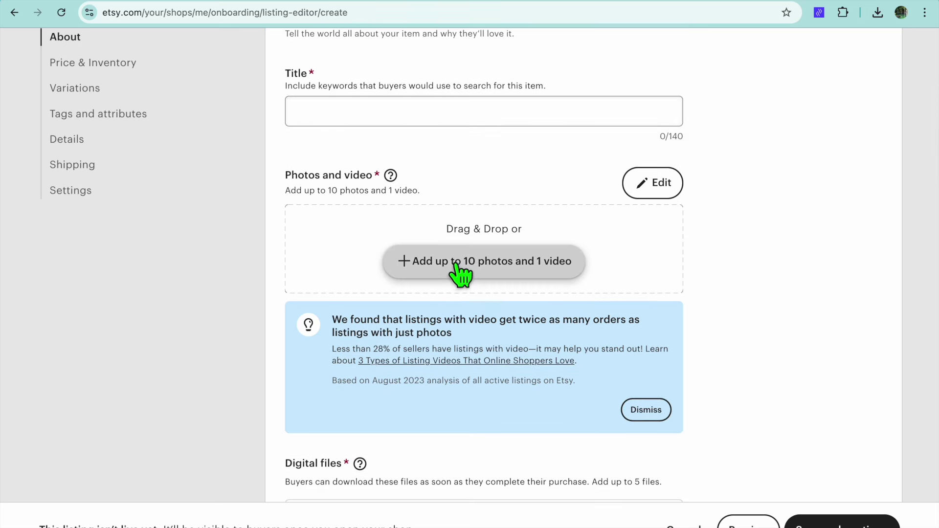
click(278, 4)
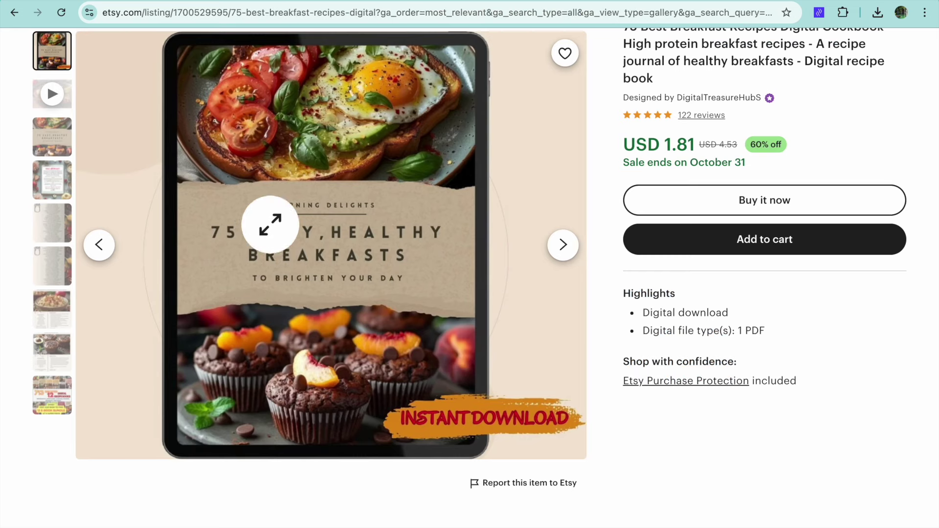
click(61, 184)
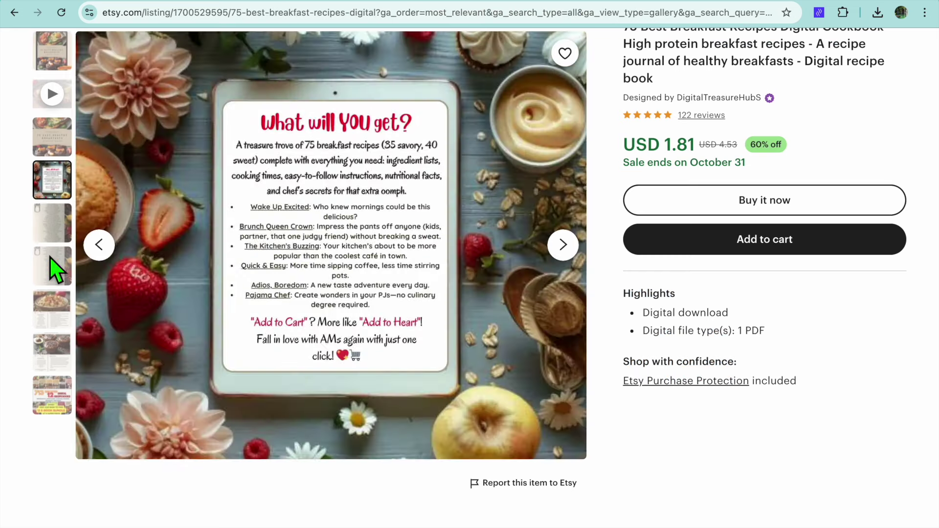
click(123, 1)
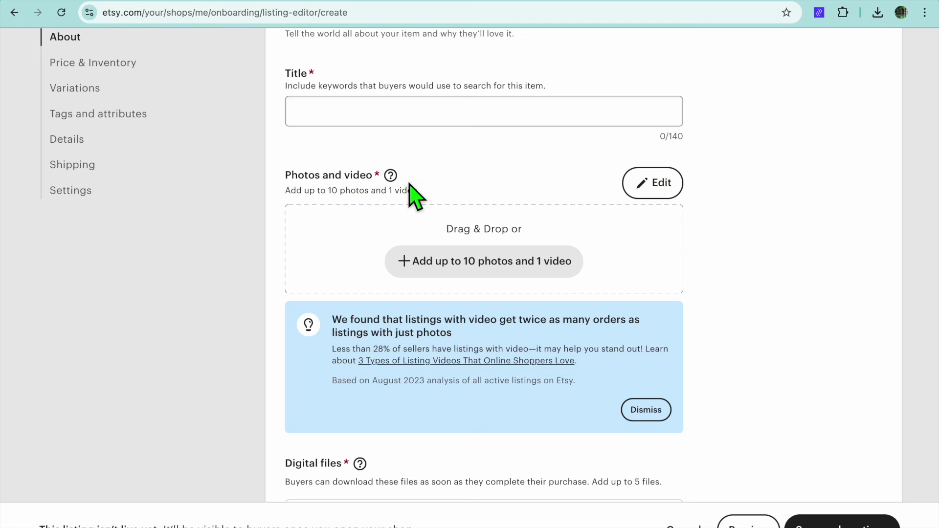
Examine the rest of the listing form: description, personalization, price and quantity, attributes, tags, materials, core details and category
scroll(415, 195, down, 1)
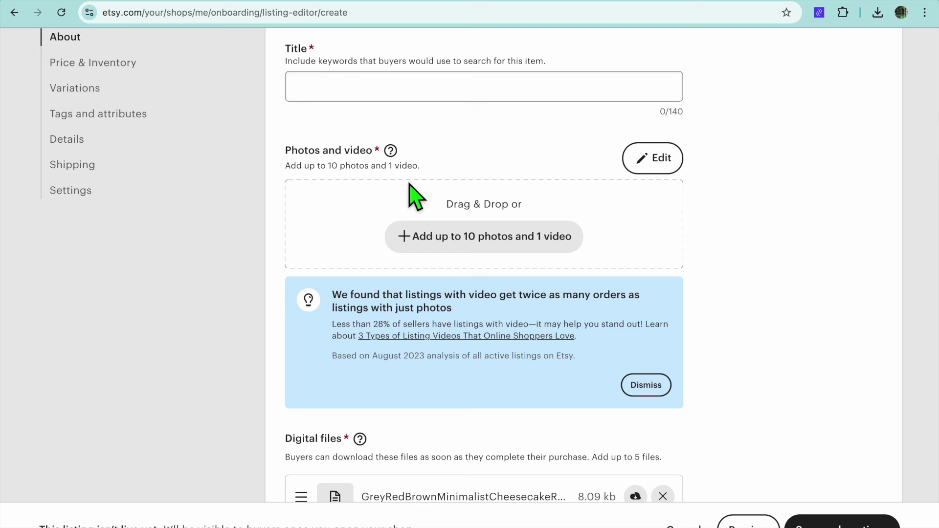
scroll(415, 196, down, 13)
scroll(413, 191, down, 2)
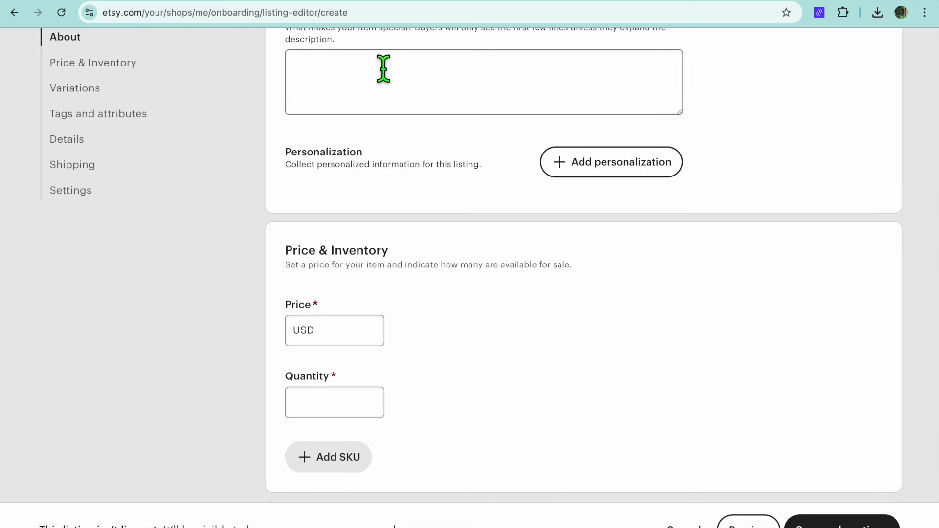
scroll(383, 68, down, 3)
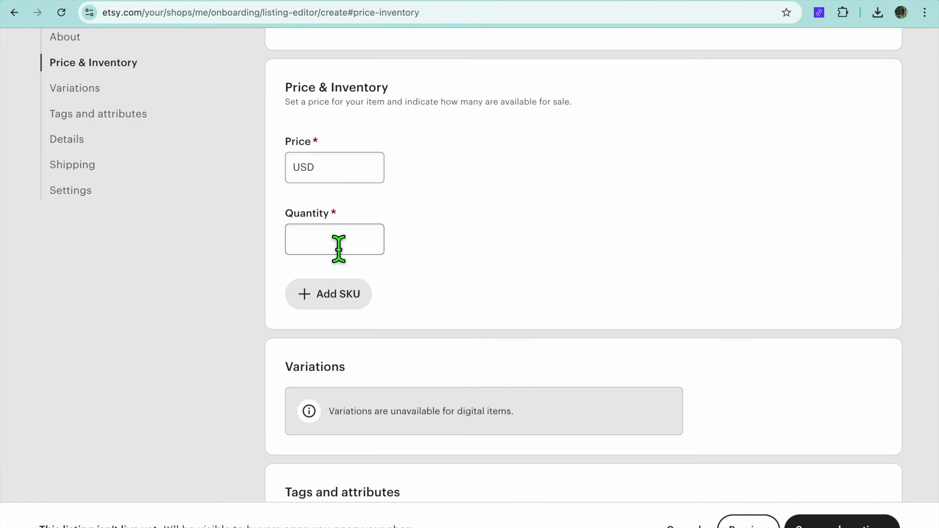
scroll(339, 249, down, 6)
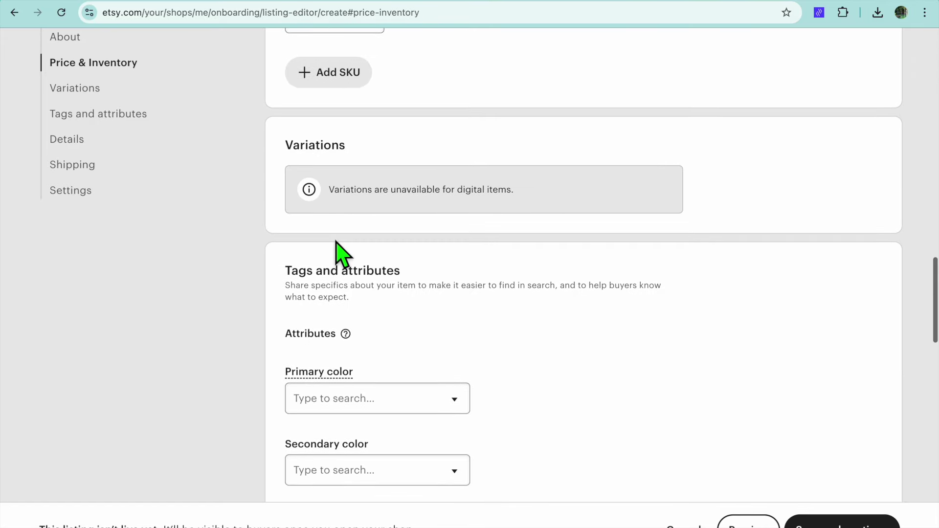
scroll(337, 246, down, 4)
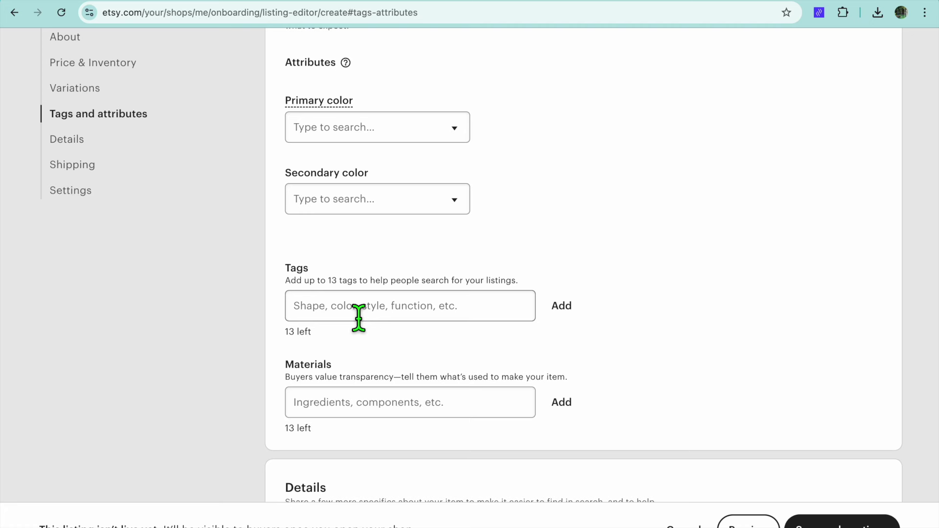
scroll(358, 318, down, 1)
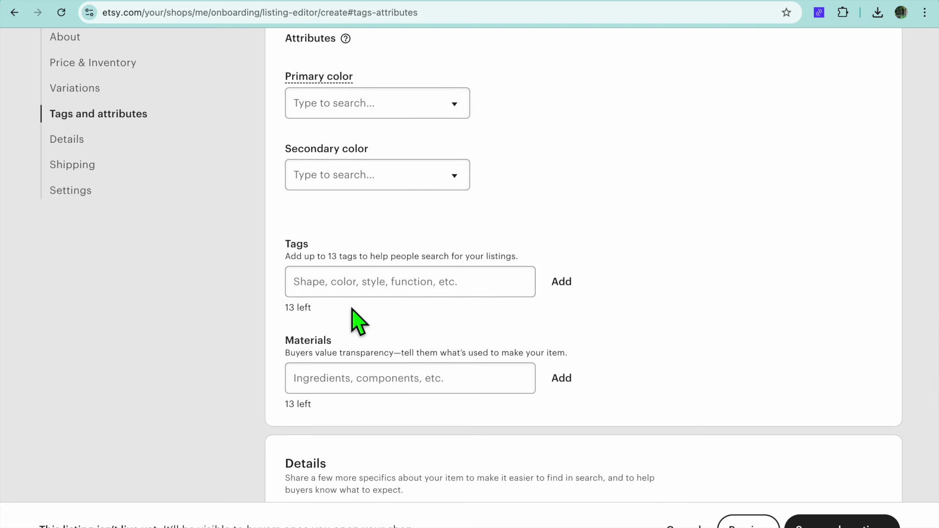
scroll(359, 320, down, 5)
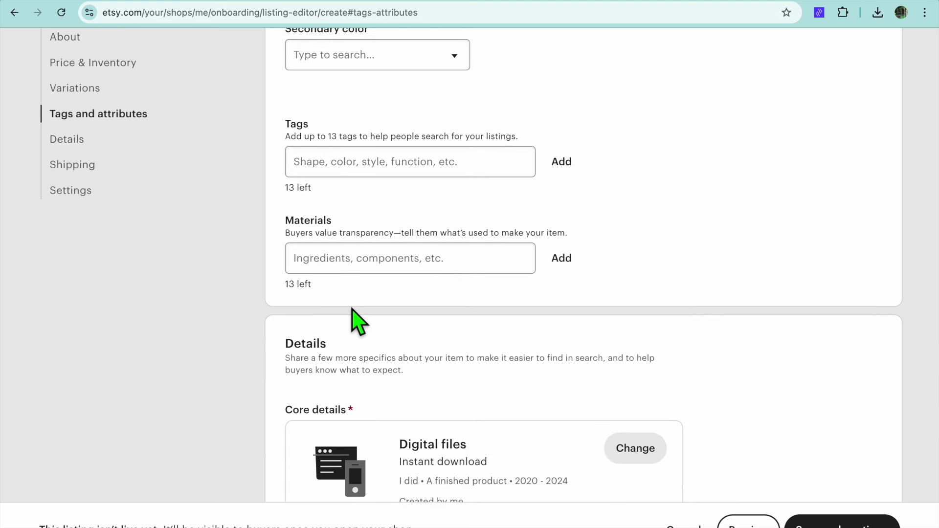
scroll(358, 320, down, 9)
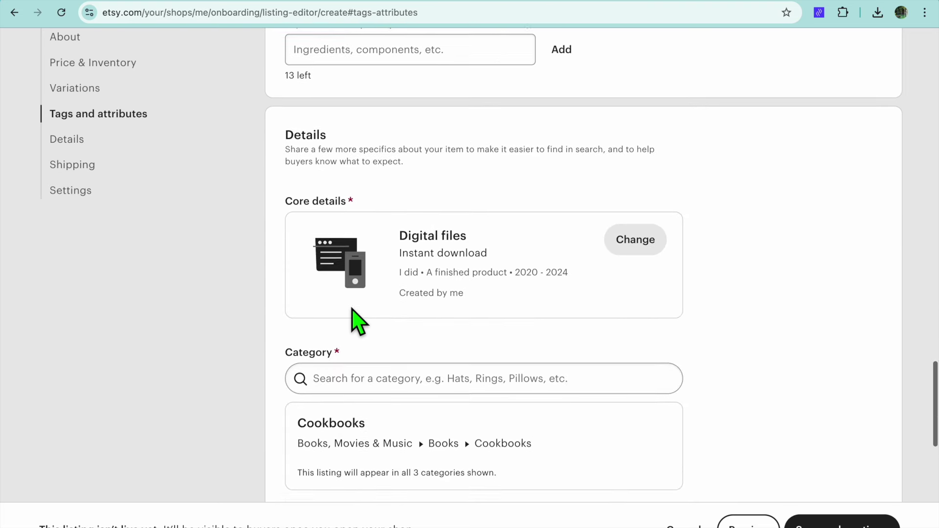
Review the listing's category, shipping, returns, shop section, feature and renewal settings, and return to the start of the form
scroll(353, 313, down, 2)
scroll(351, 306, down, 1)
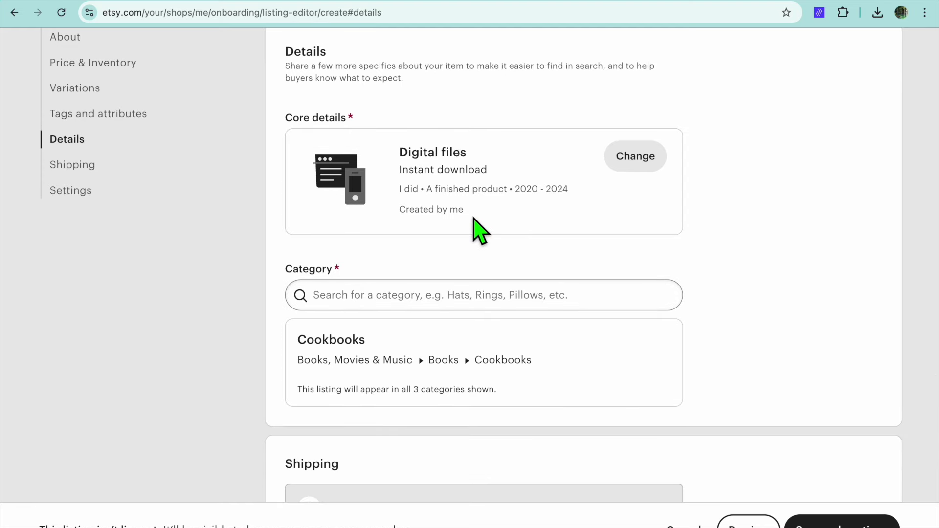
scroll(418, 320, down, 1)
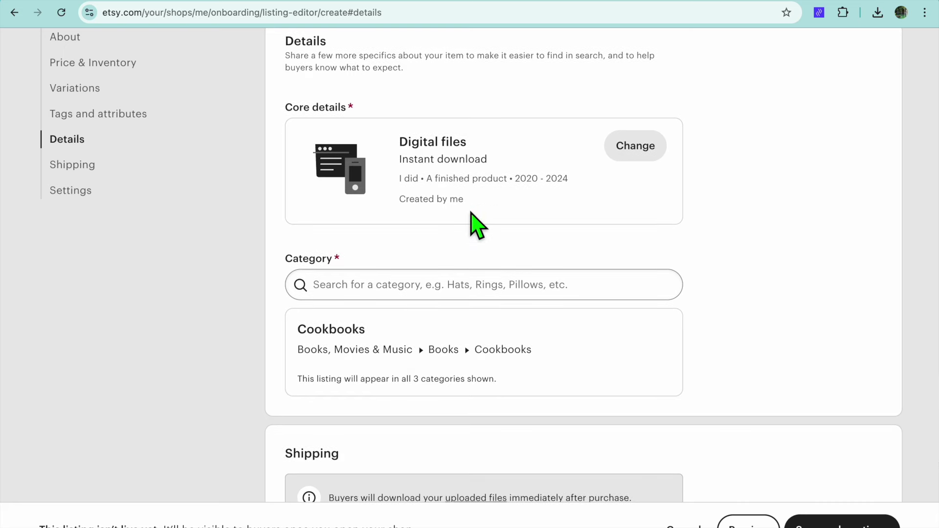
scroll(419, 318, down, 1)
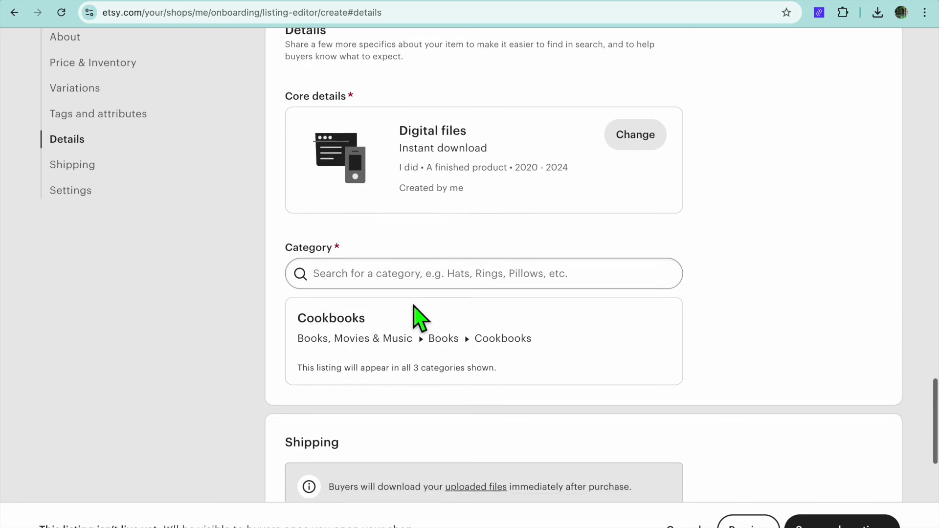
scroll(418, 317, down, 10)
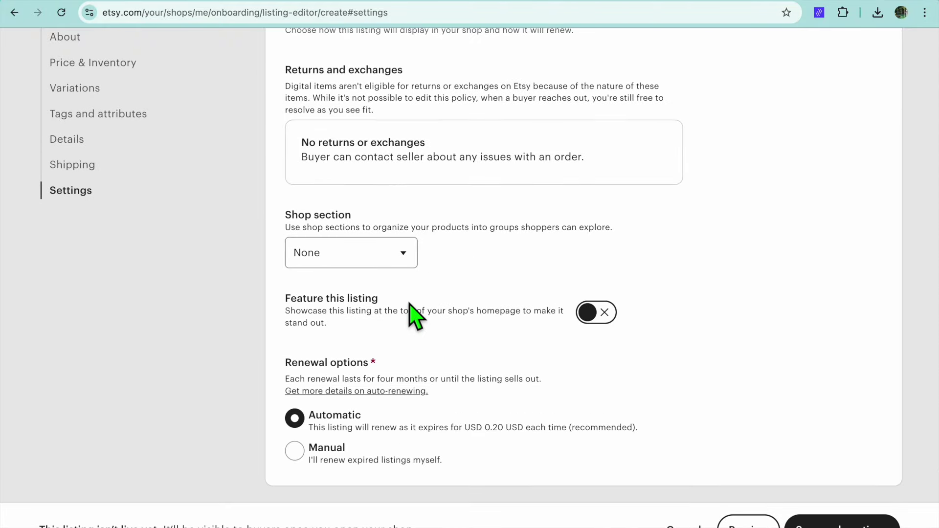
scroll(409, 315, up, 5)
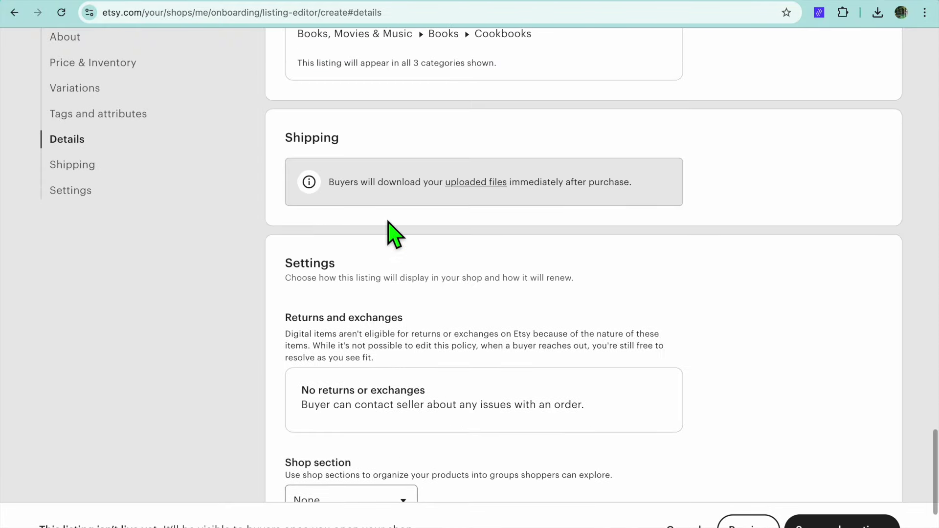
scroll(480, 210, down, 5)
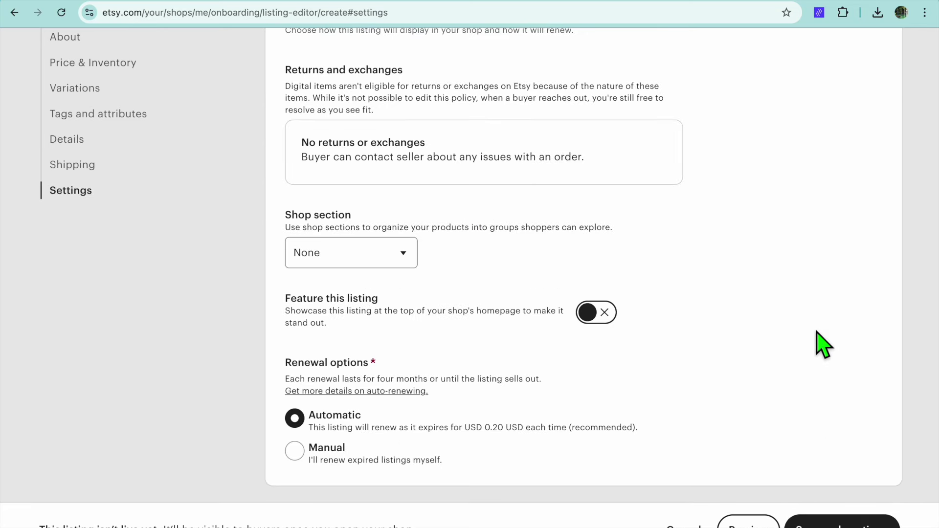
scroll(775, 299, up, 20)
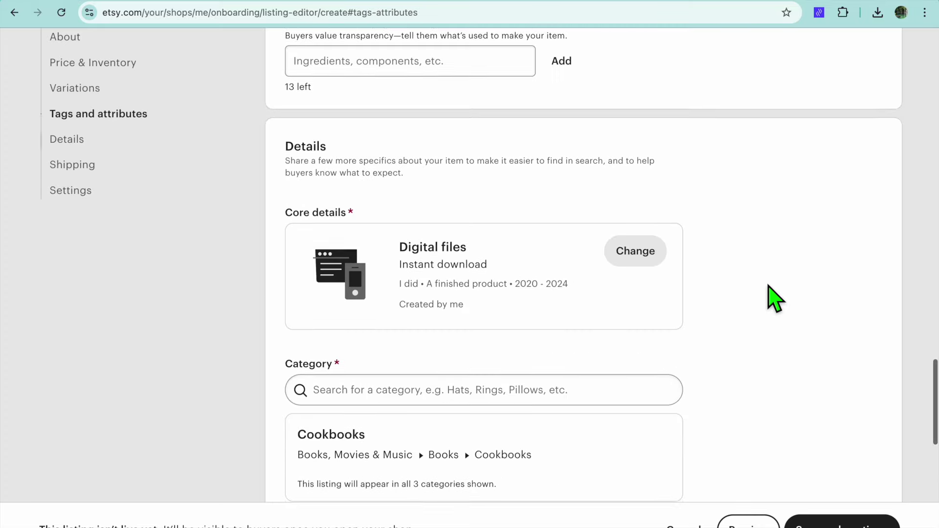
scroll(775, 299, up, 10)
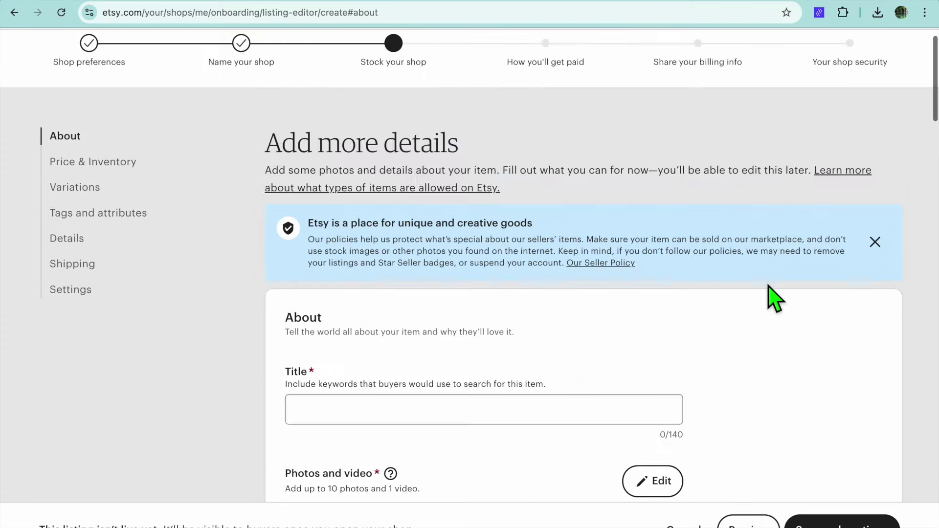